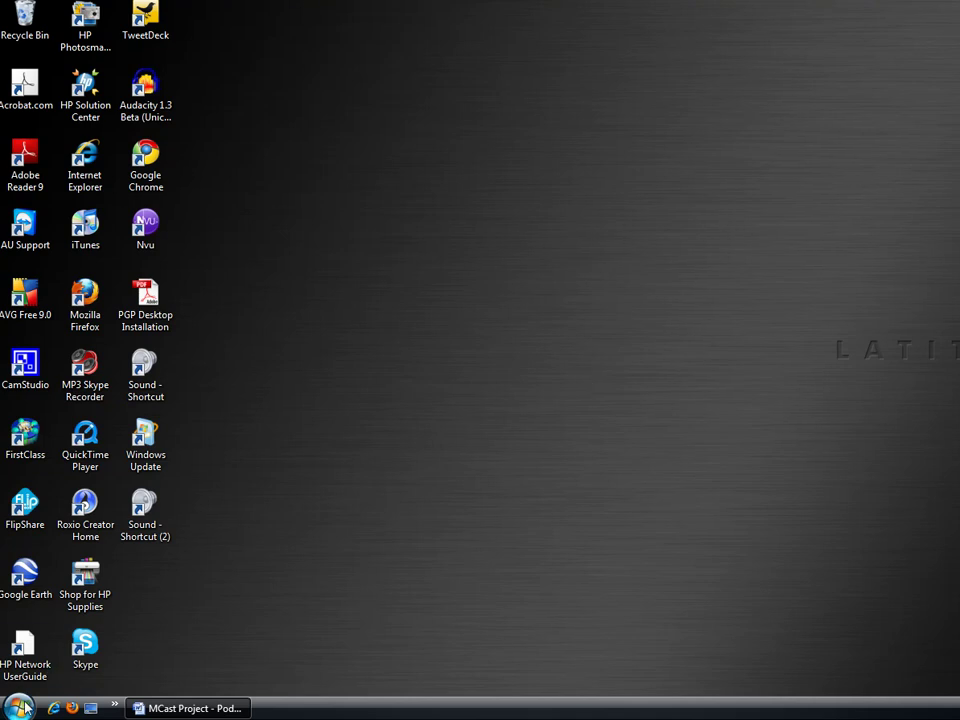
# Open the Windows Vista Start menu from the desktop
pyautogui.click(19, 708)
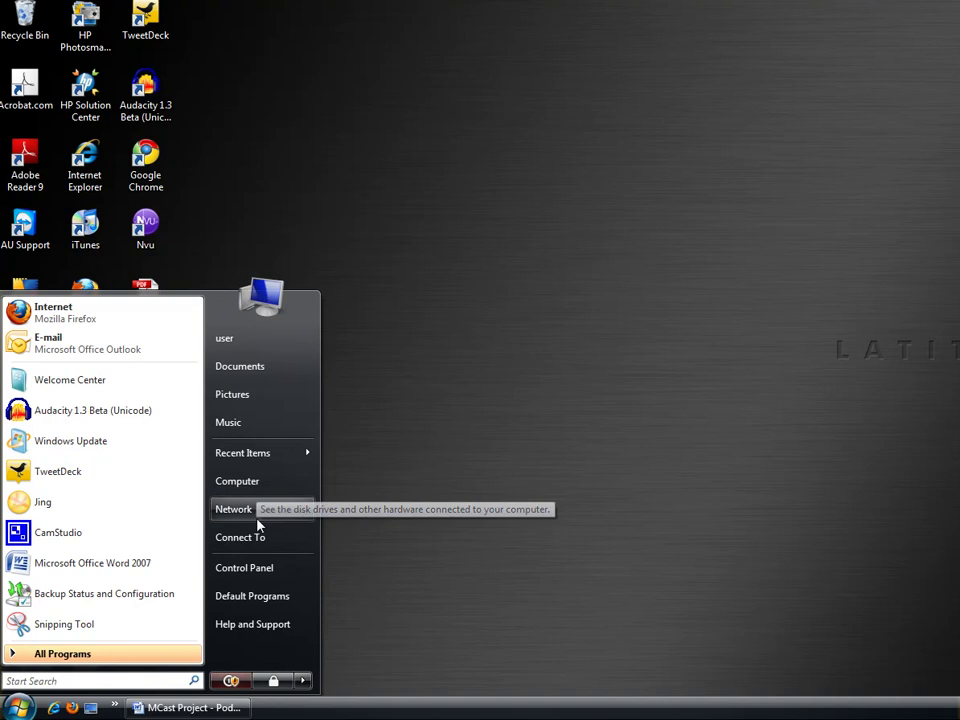
# Launch Control Panel, shift it right, and open Sound from Hardware and Sound
pyautogui.click(265, 572)
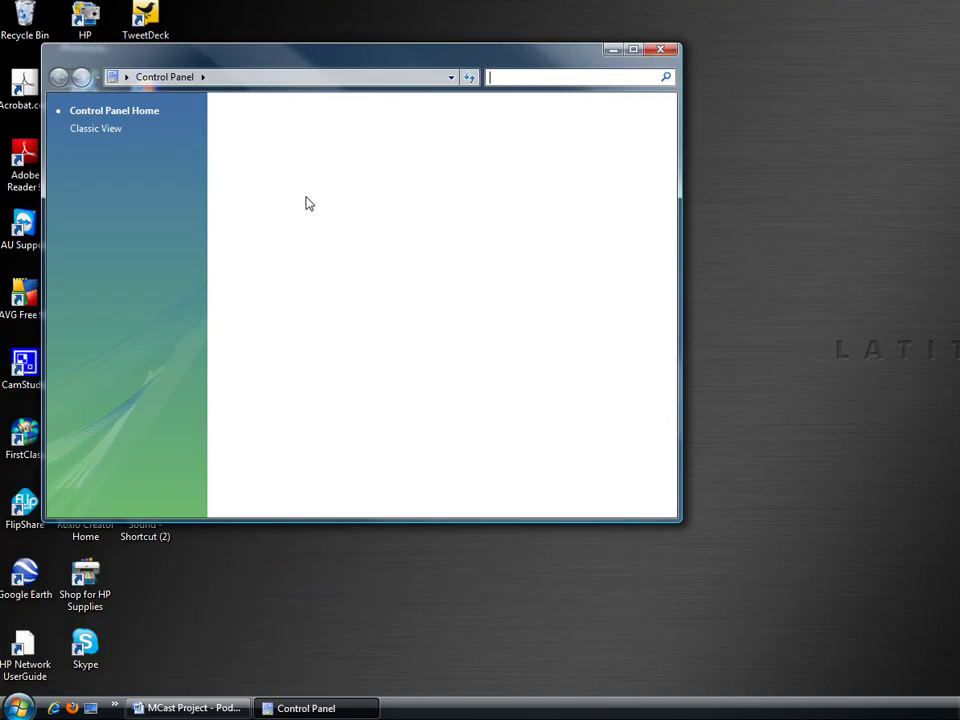
pyautogui.moveTo(317, 70); pyautogui.dragTo(523, 178)
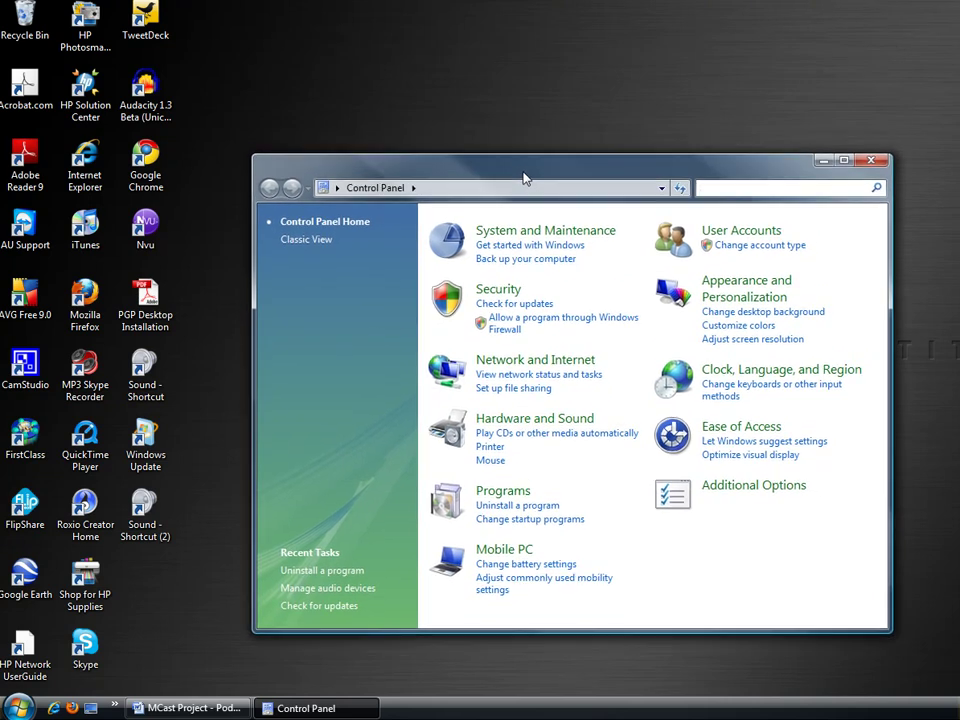
pyautogui.click(541, 420)
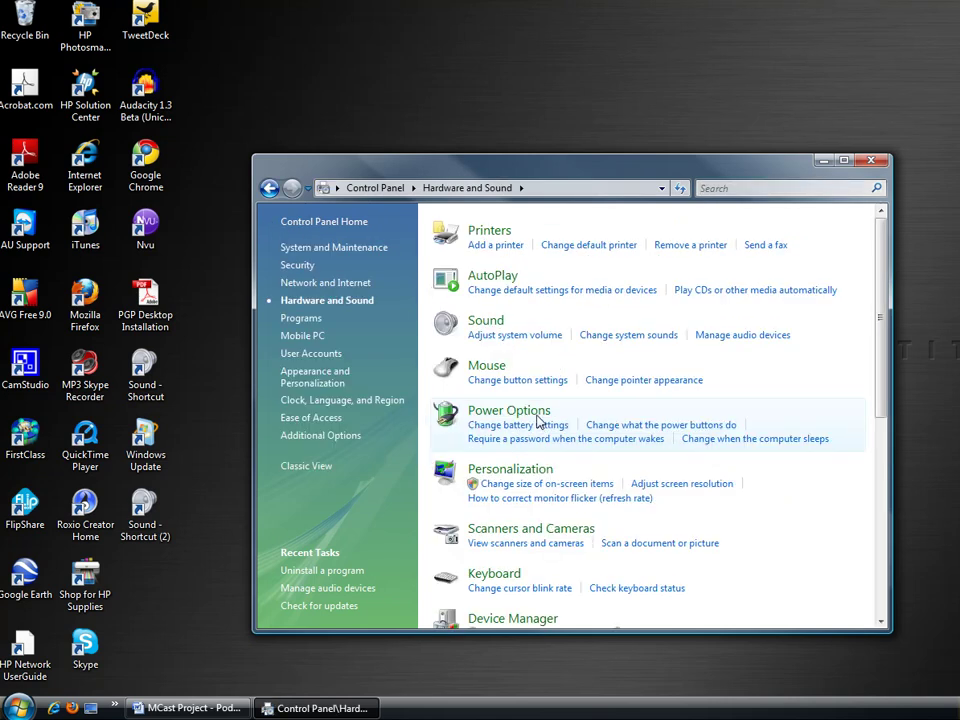
pyautogui.click(484, 322)
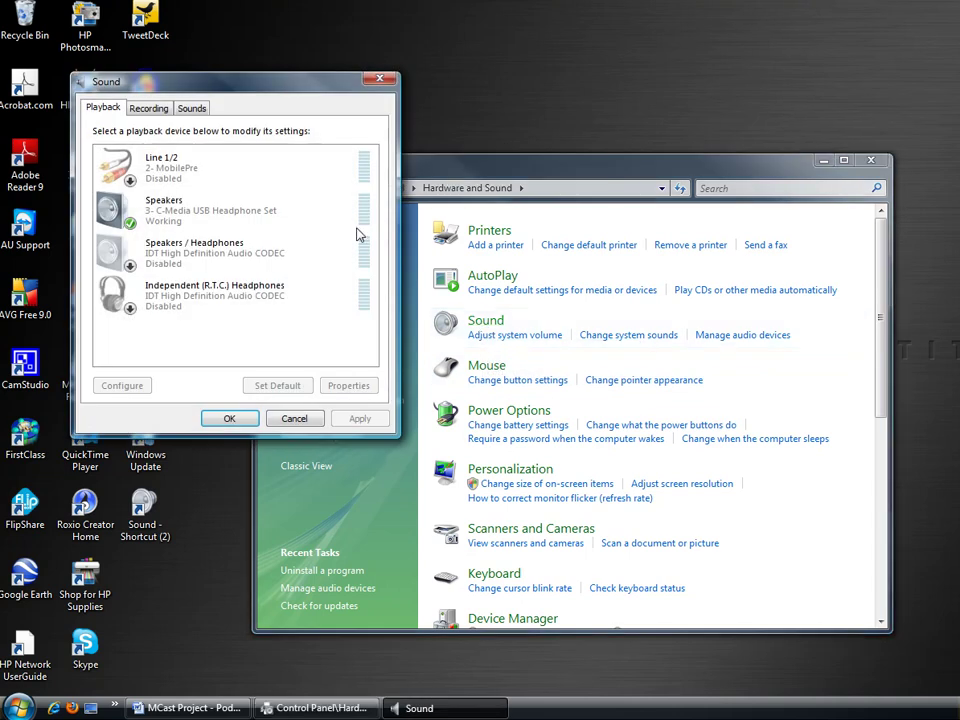
# Center the Sound dialog, glance at Recording, then bring up the Line 1/2 playback device's menu
pyautogui.moveTo(249, 84); pyautogui.dragTo(635, 201)
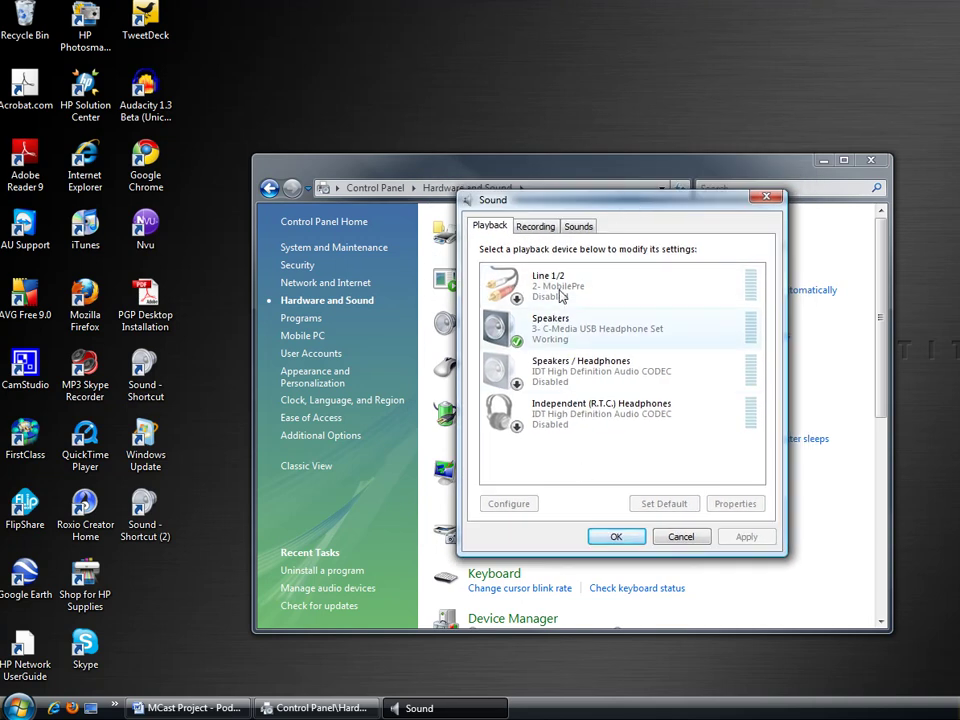
pyautogui.click(531, 227)
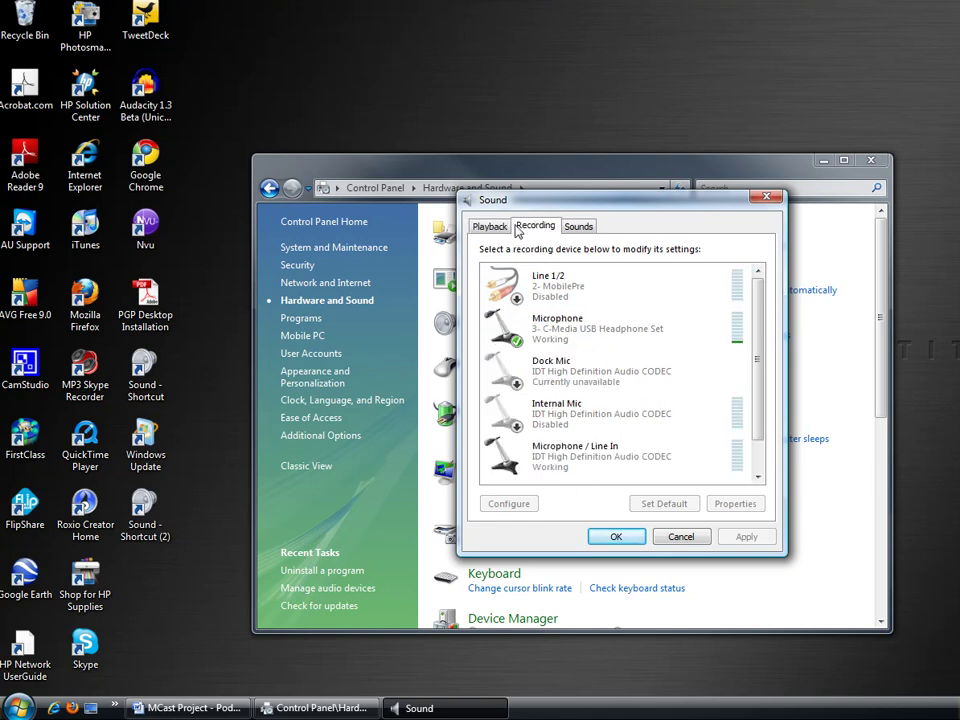
pyautogui.click(490, 227)
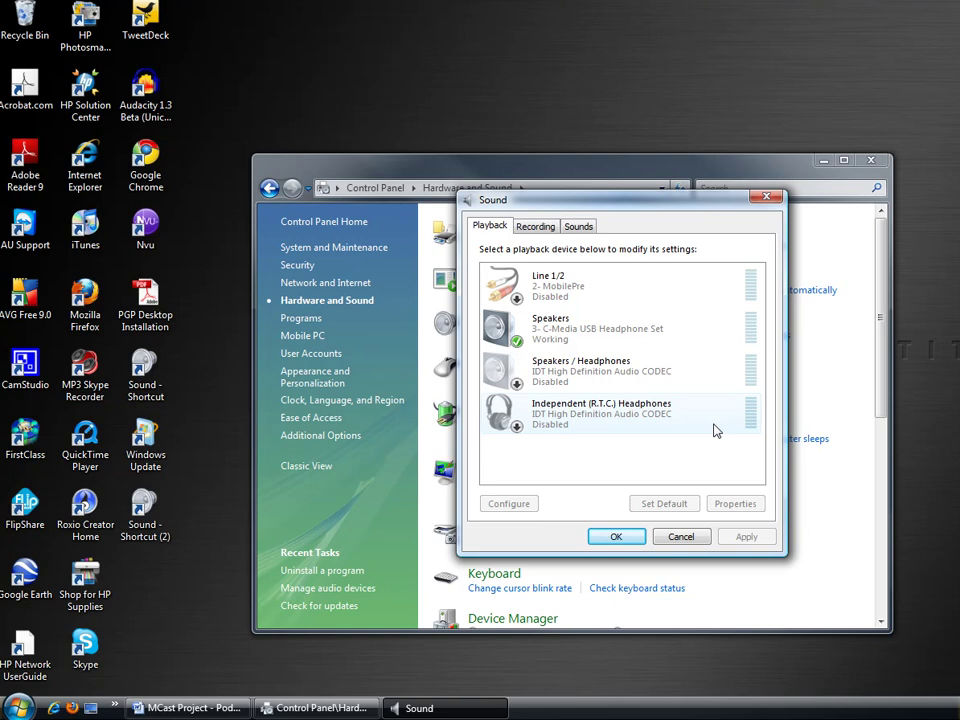
pyautogui.click(555, 337)
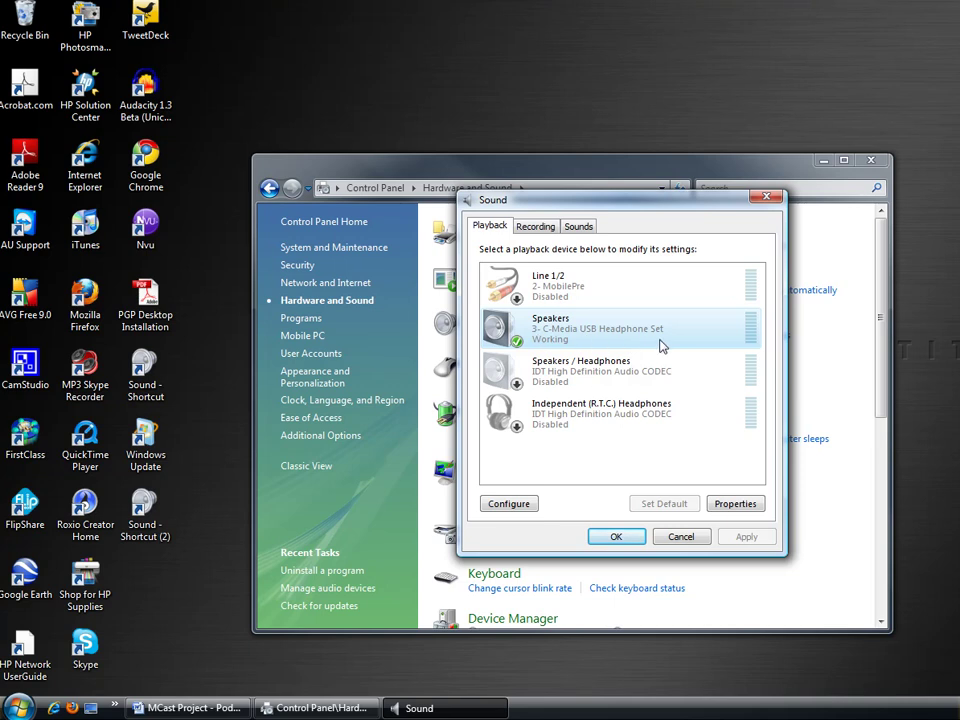
pyautogui.click(605, 297)
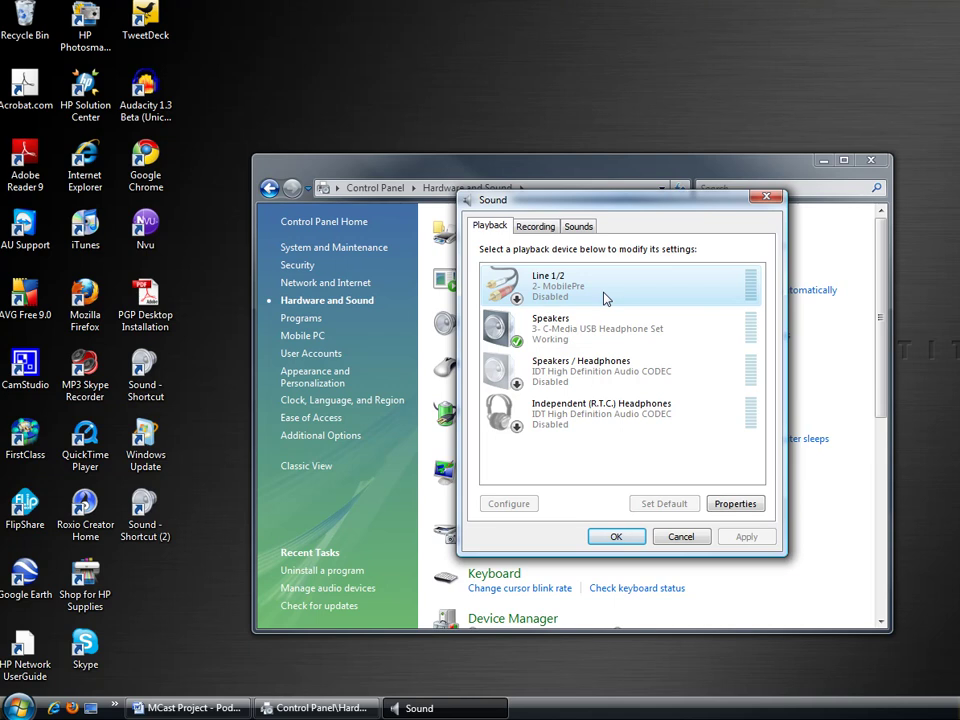
pyautogui.rightClick(600, 296)
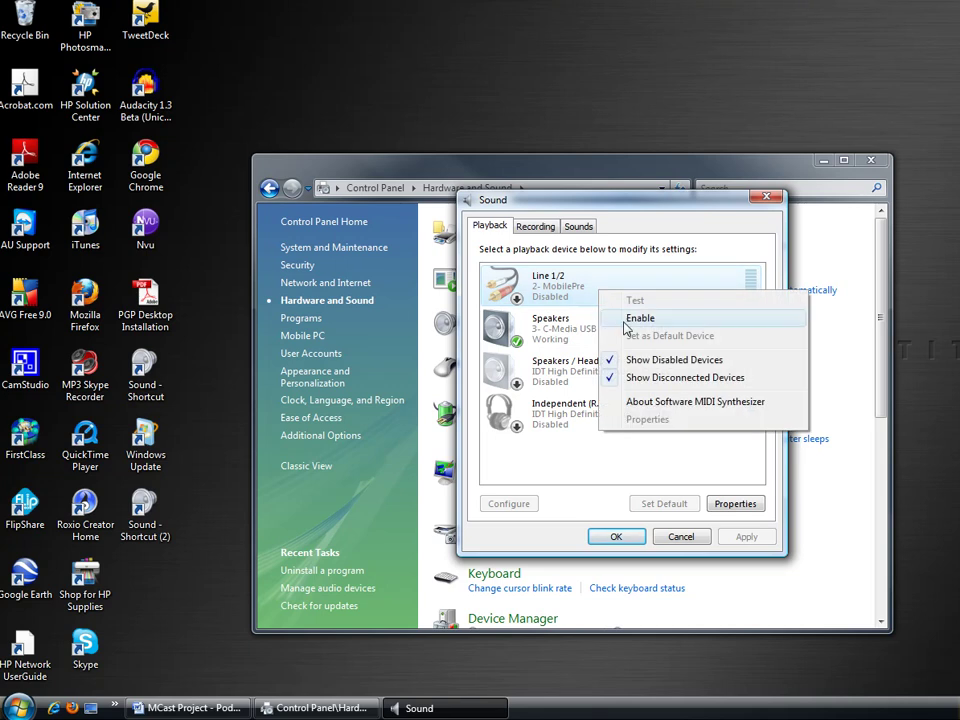
# Enable the Line 1/2 playback device and make it the default
pyautogui.click(626, 318)
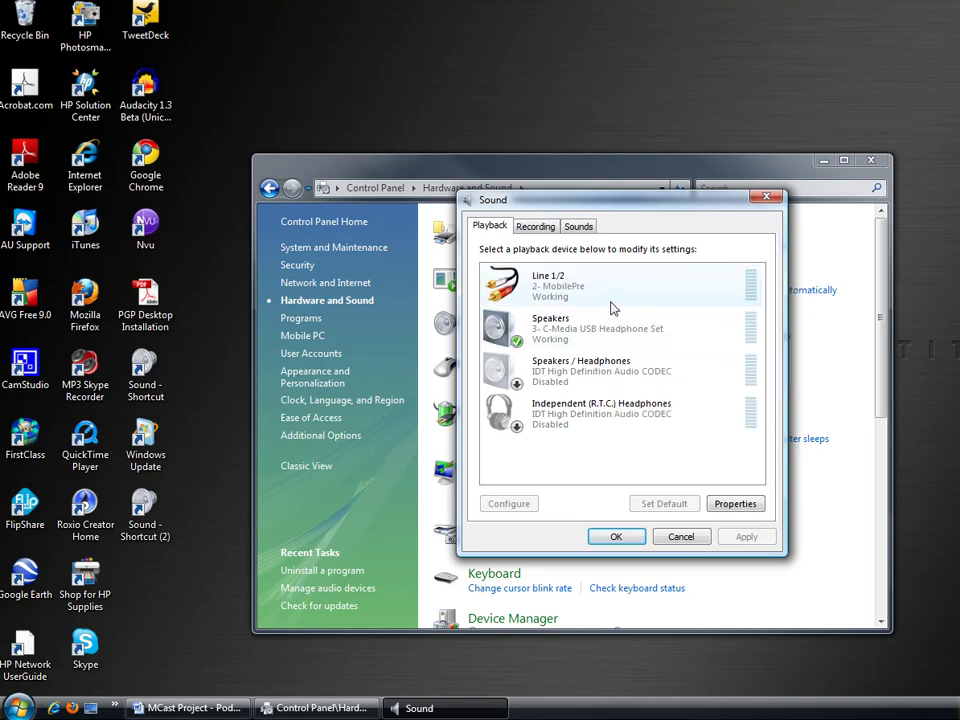
pyautogui.rightClick(610, 295)
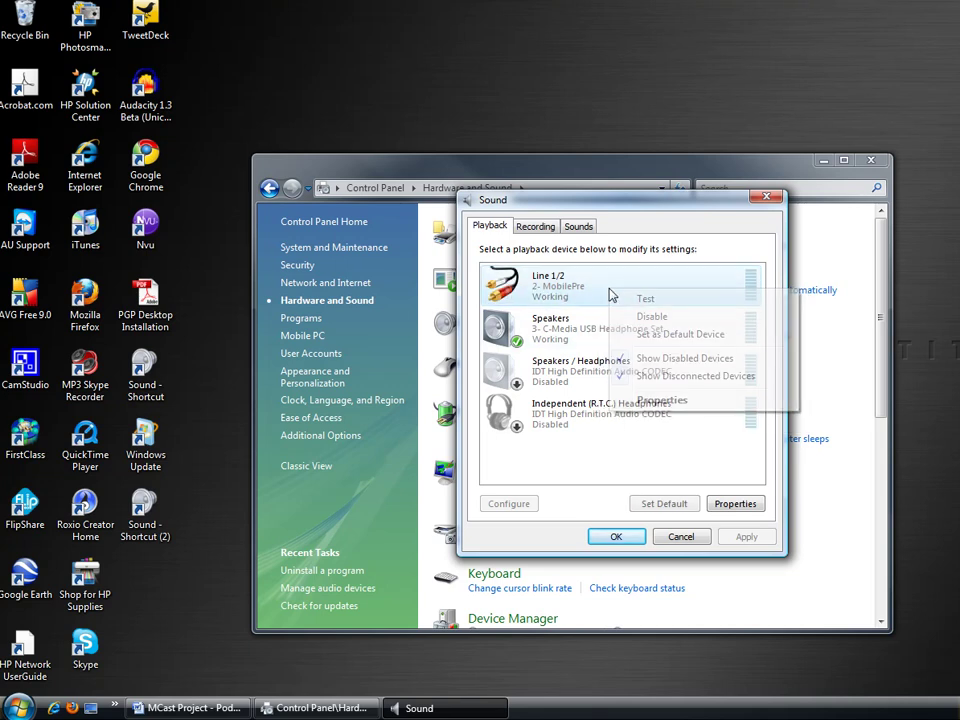
pyautogui.click(645, 335)
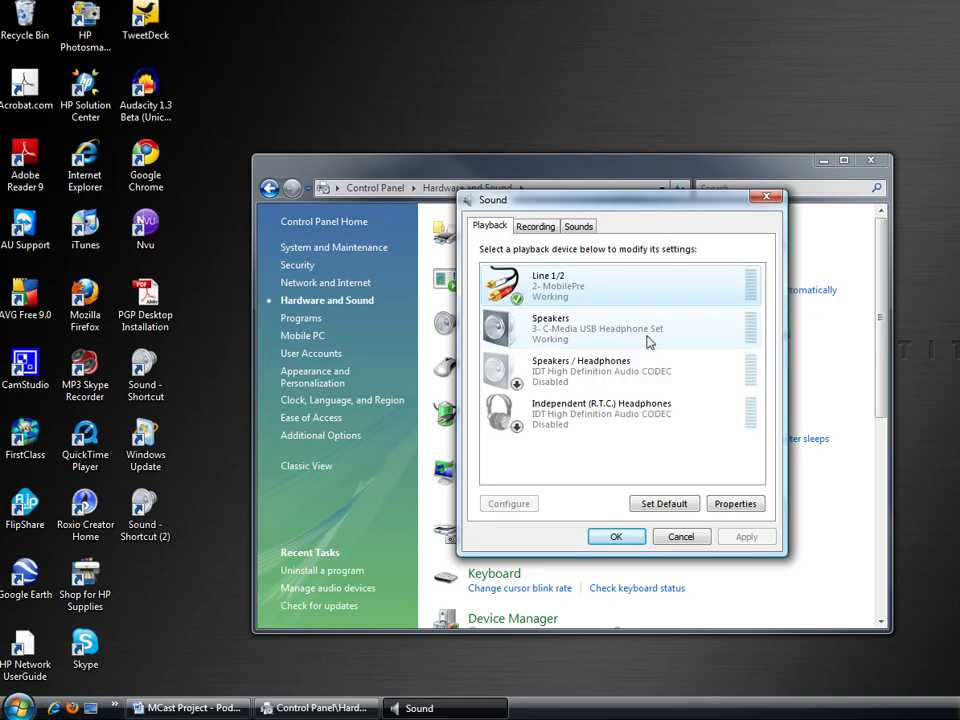
# On the Recording tab, enable Line 1/2 and set it as the default recording device
pyautogui.click(536, 228)
pyautogui.rightClick(571, 291)
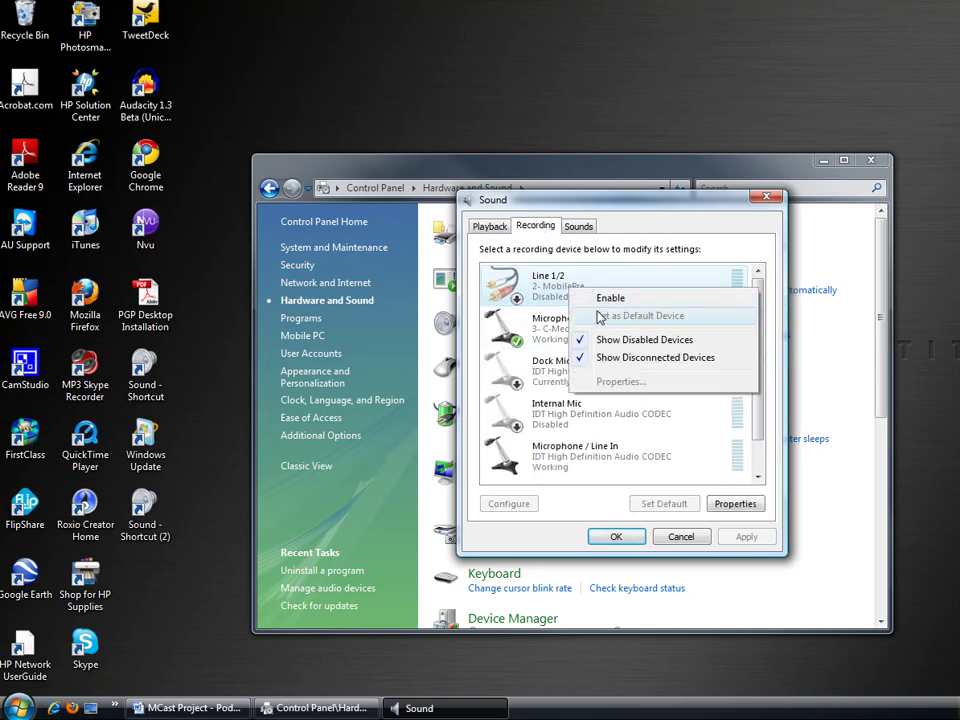
pyautogui.click(608, 299)
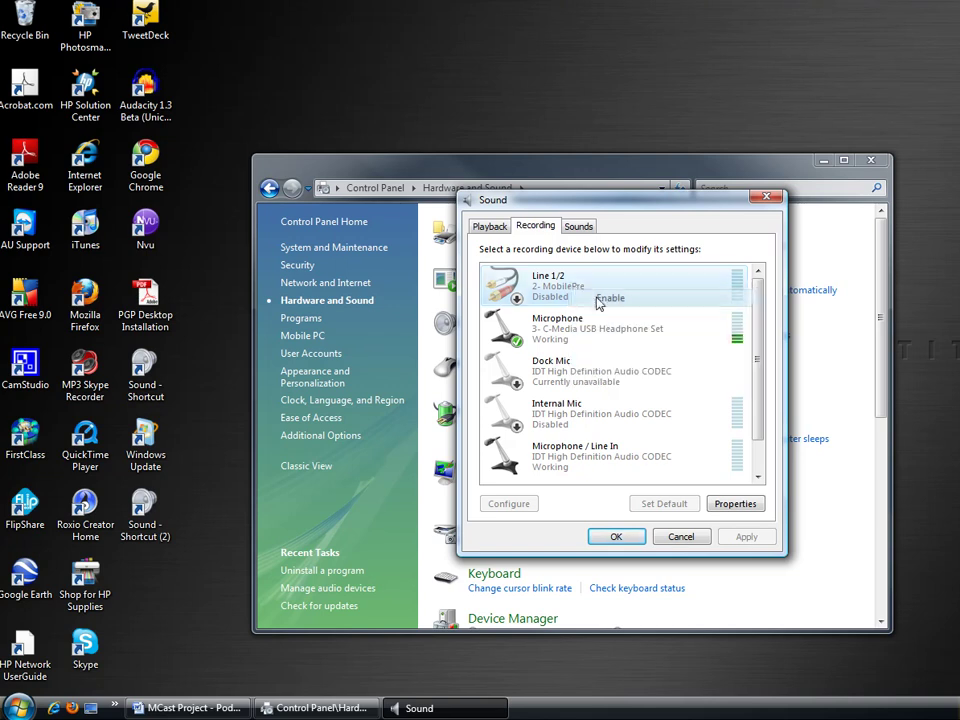
pyautogui.rightClick(578, 289)
pyautogui.click(640, 315)
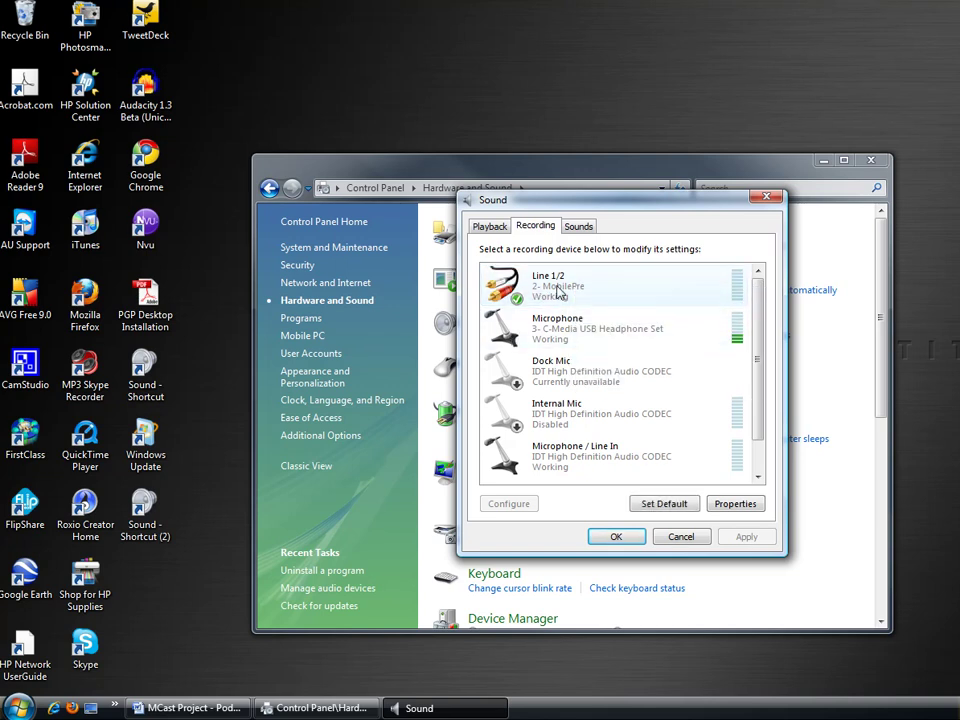
# Back on Playback, disable Line 1/2, inspect the headphone devices, and reselect USB Speakers
pyautogui.click(490, 226)
pyautogui.click(578, 330)
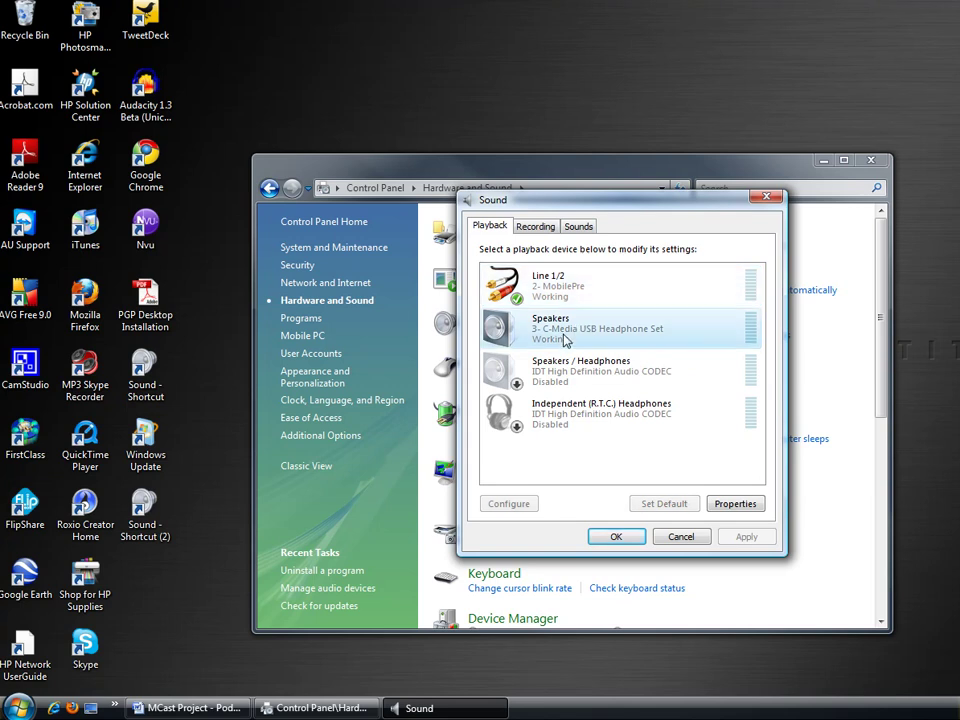
pyautogui.rightClick(576, 292)
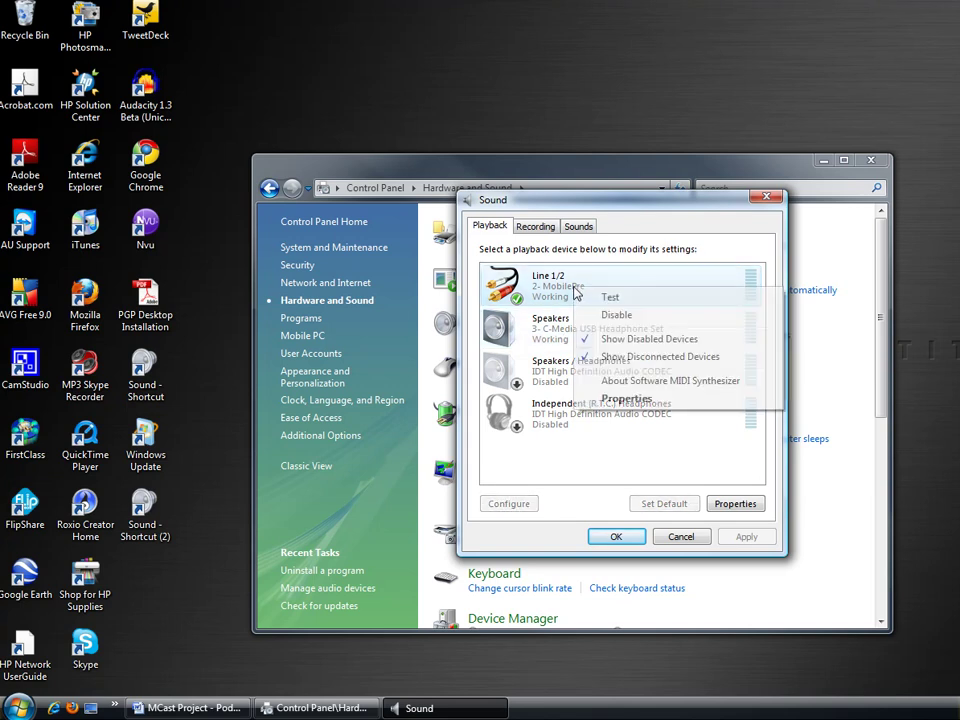
pyautogui.click(600, 316)
pyautogui.rightClick(577, 334)
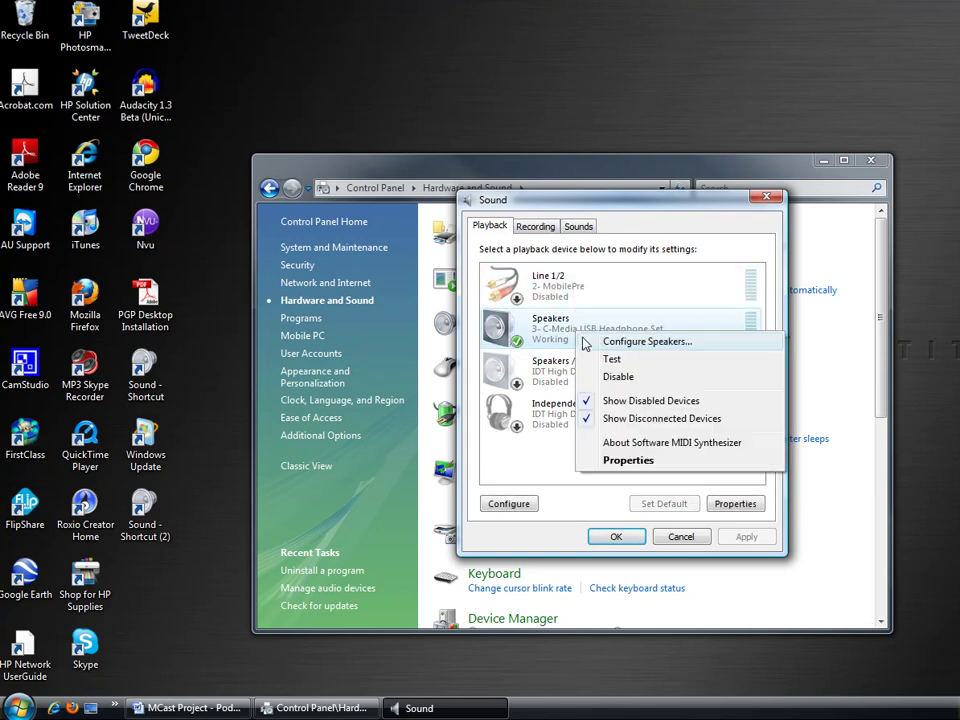
pyautogui.click(545, 335)
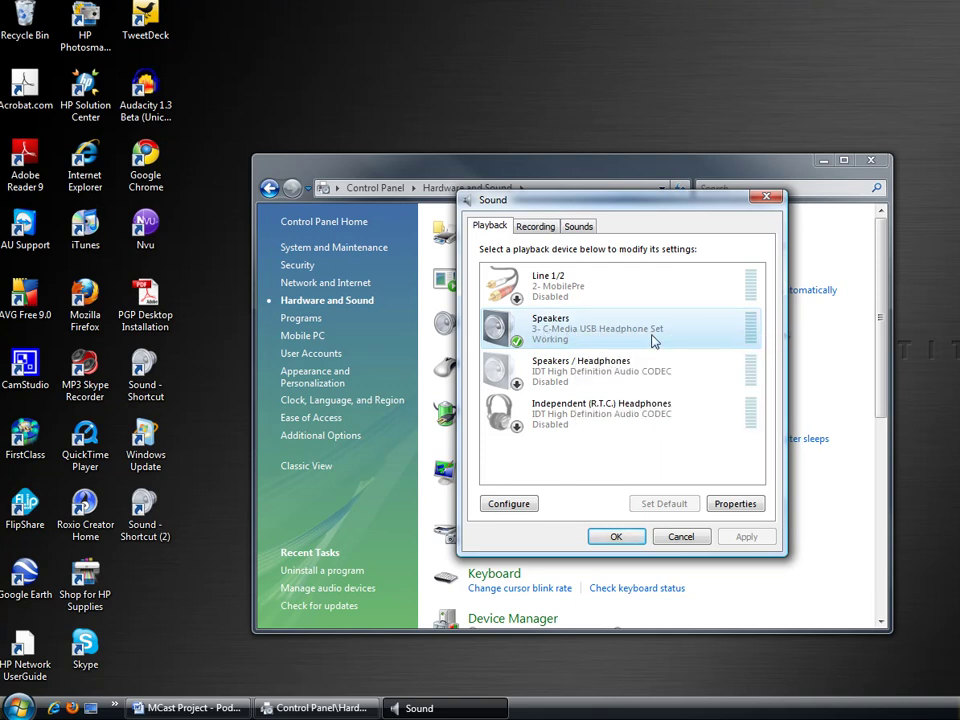
pyautogui.click(600, 368)
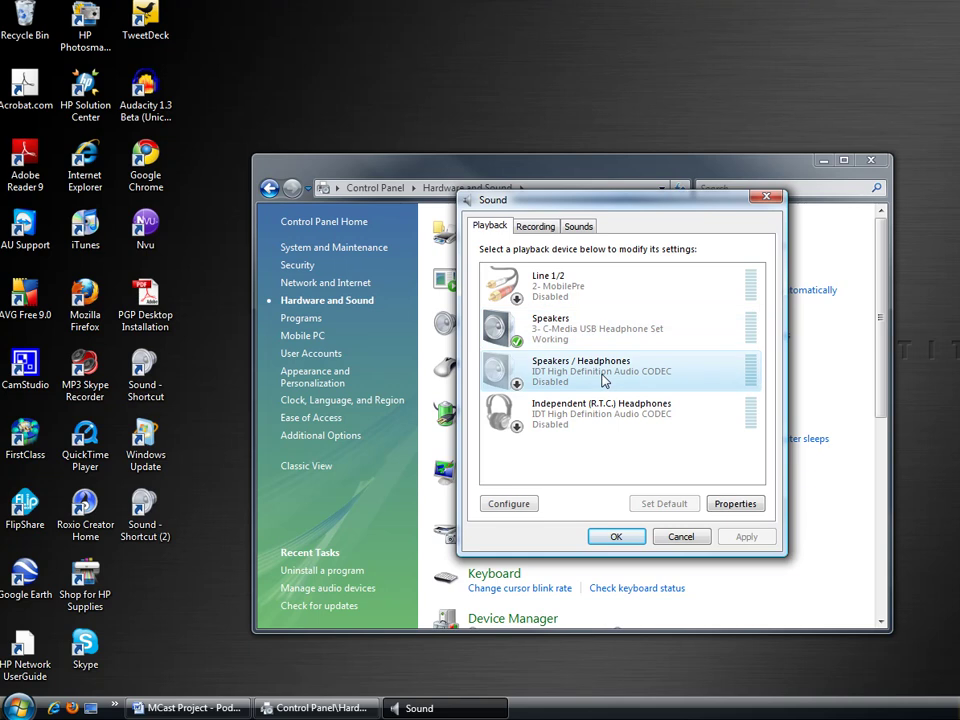
pyautogui.click(598, 418)
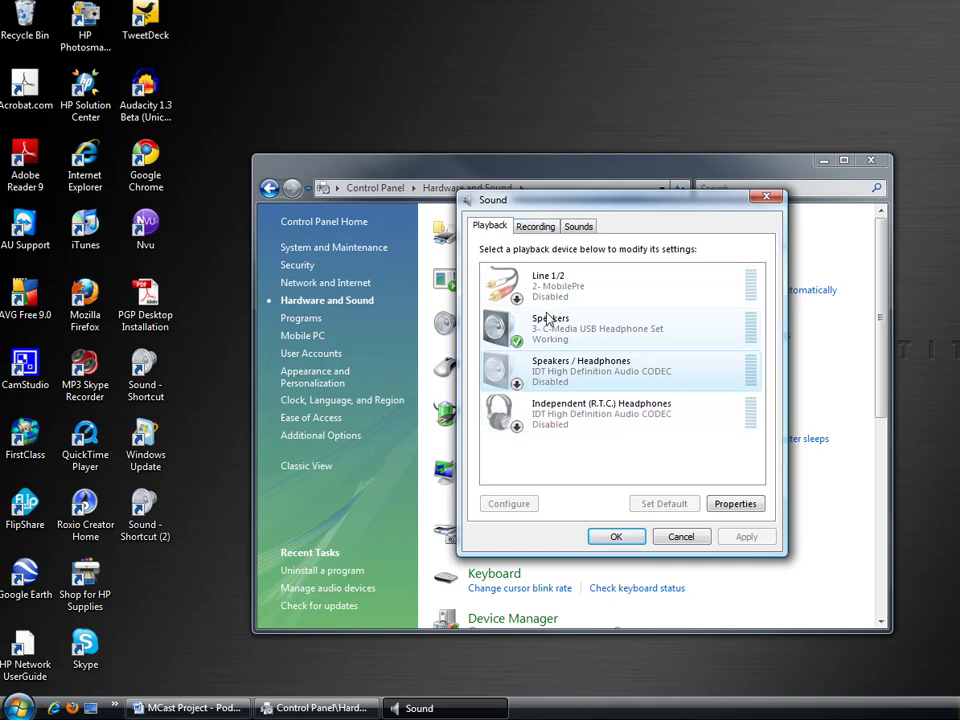
pyautogui.click(645, 330)
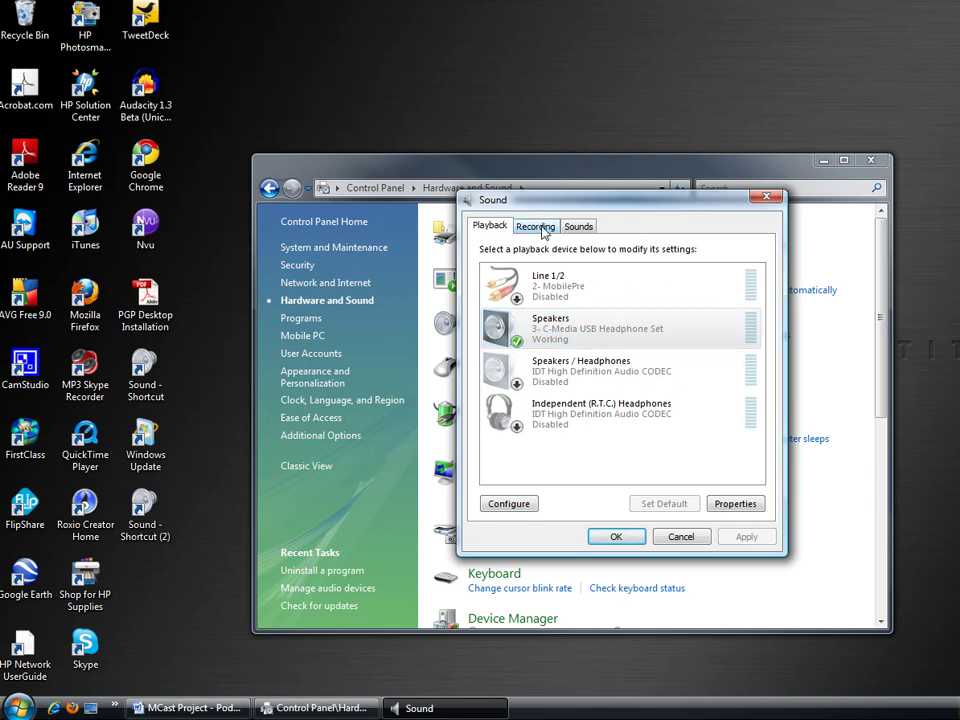
# Review the USB Speakers properties tabs (Levels, Enhancements, Advanced, General) and close with OK
pyautogui.rightClick(559, 322)
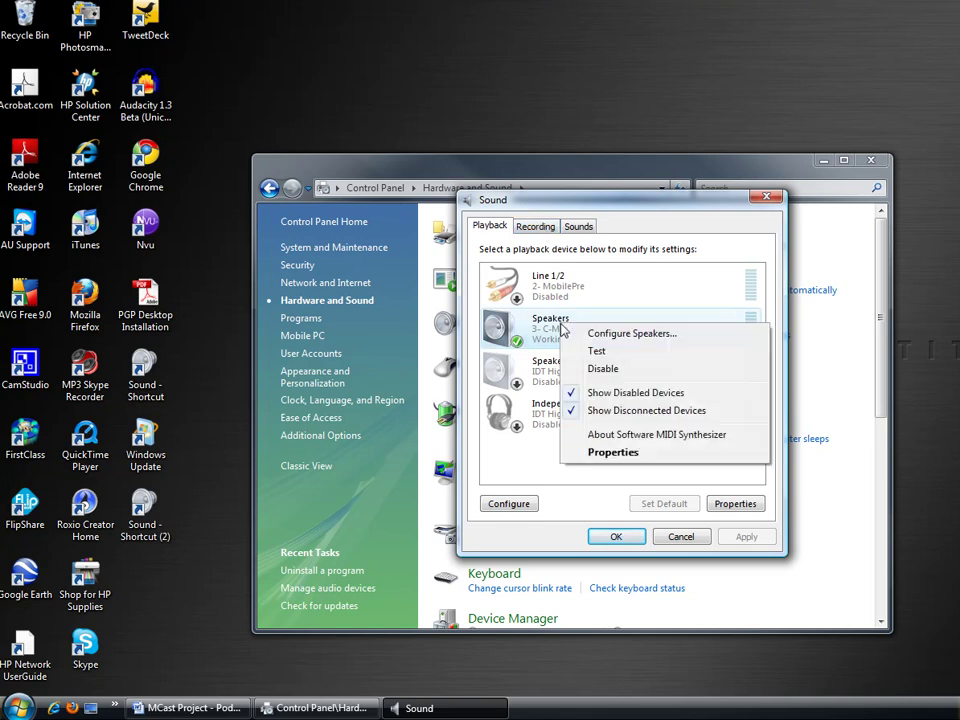
pyautogui.click(628, 458)
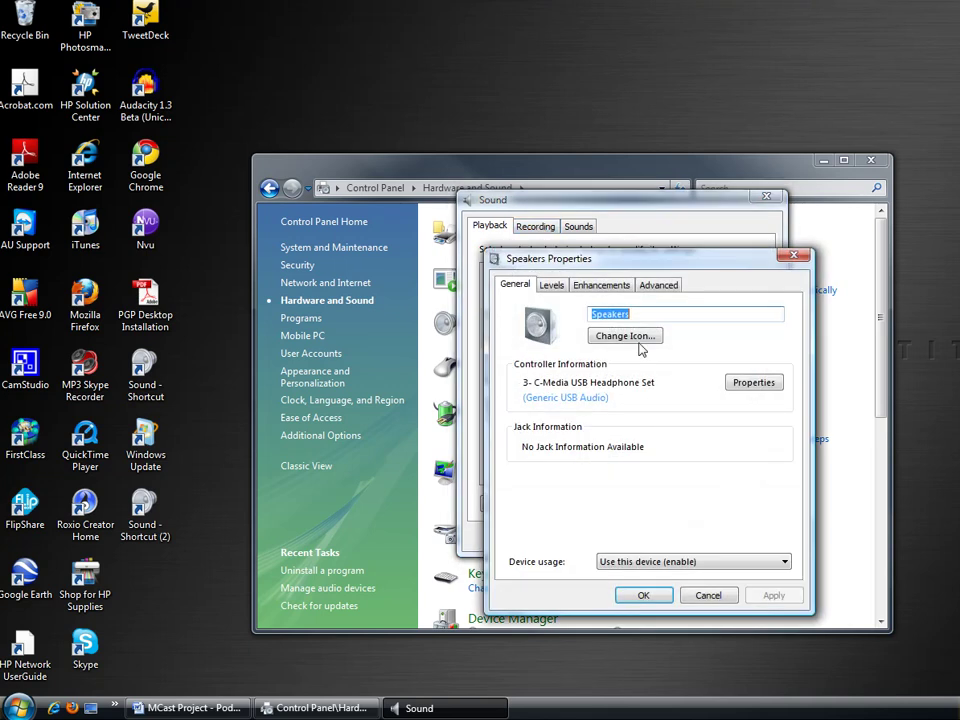
pyautogui.click(550, 286)
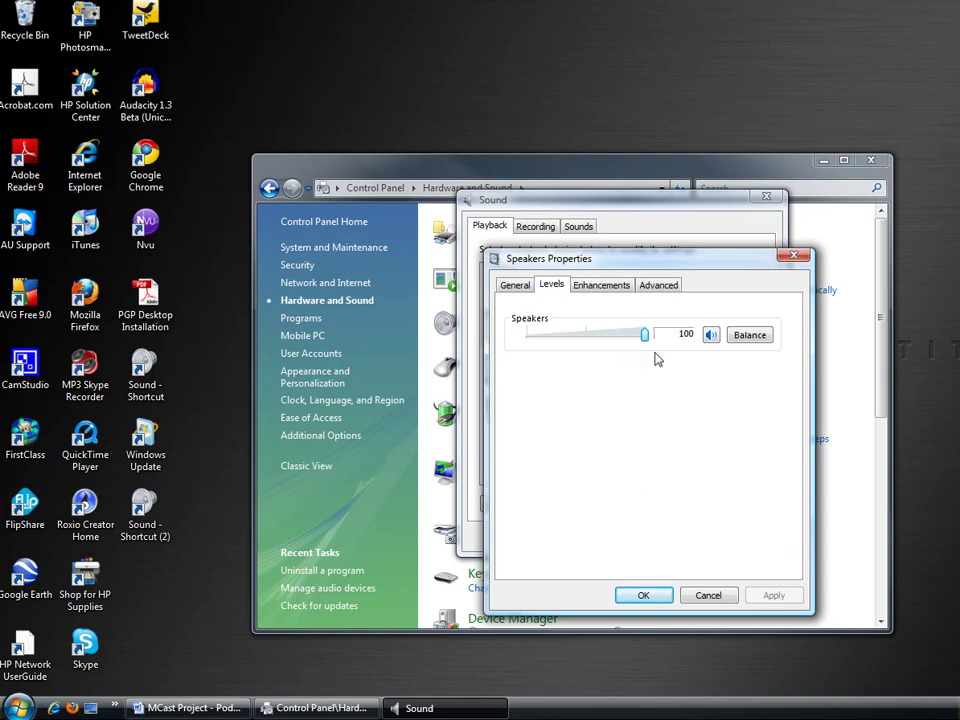
pyautogui.click(610, 288)
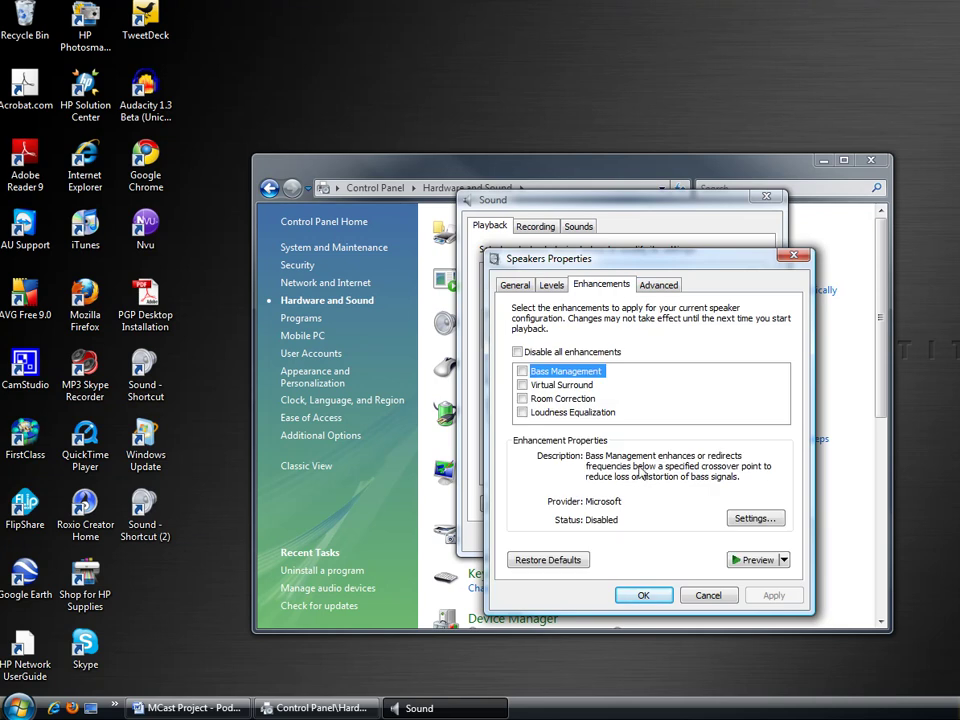
pyautogui.click(660, 287)
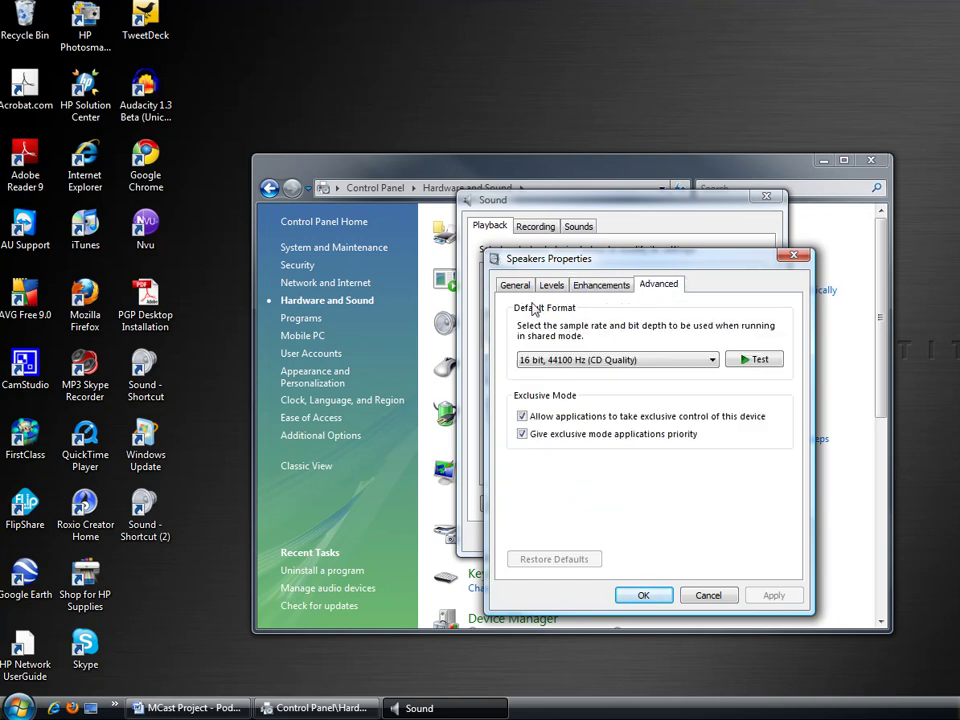
pyautogui.click(551, 285)
pyautogui.click(600, 285)
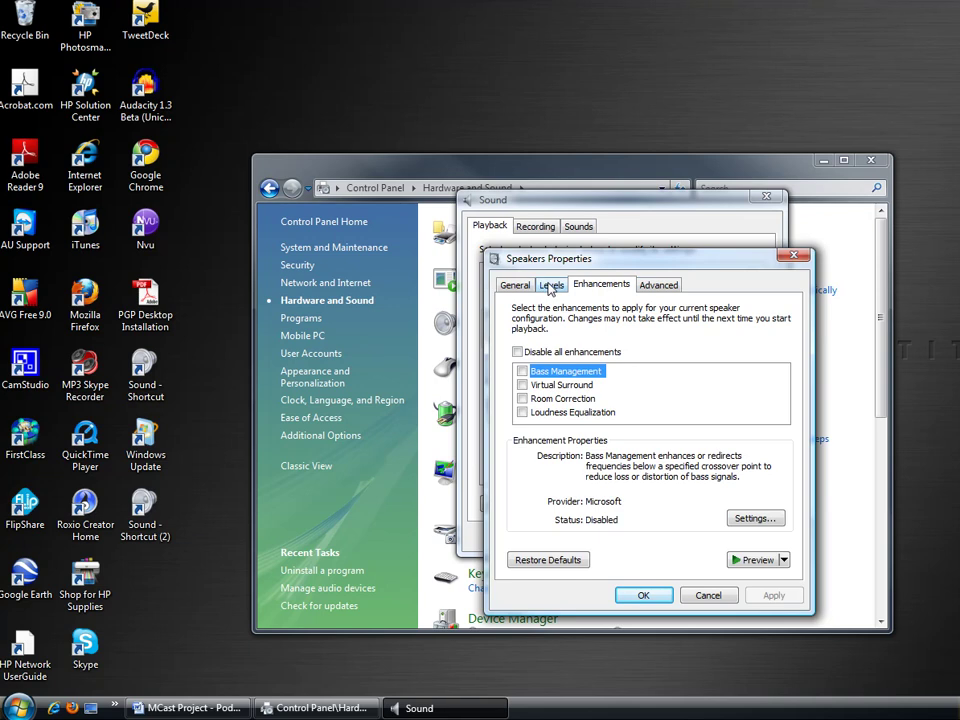
pyautogui.click(549, 288)
pyautogui.click(516, 286)
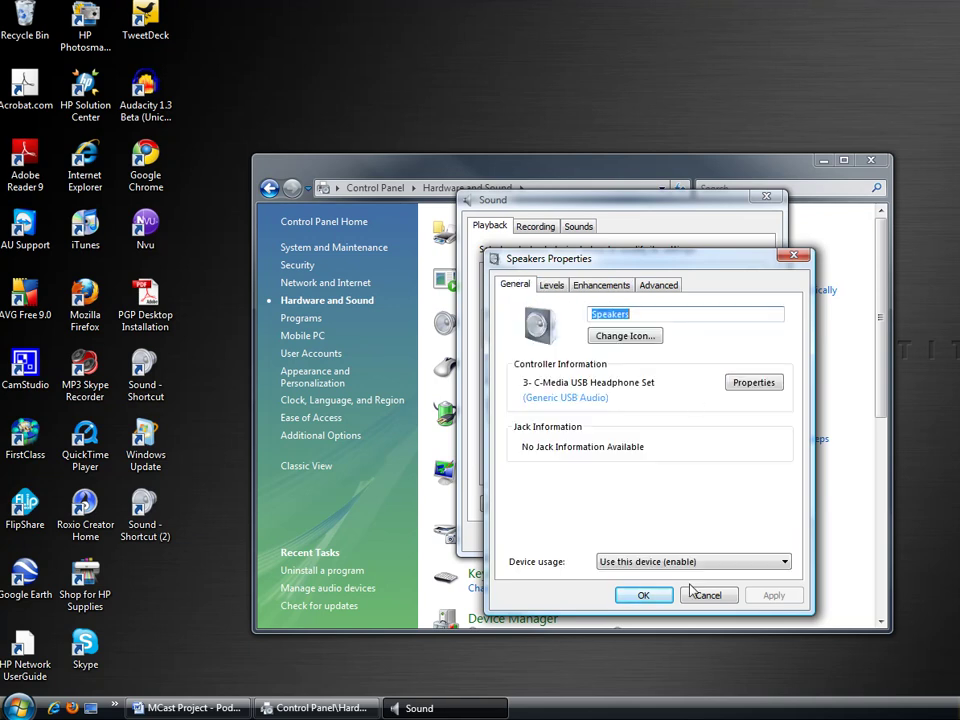
pyautogui.click(553, 288)
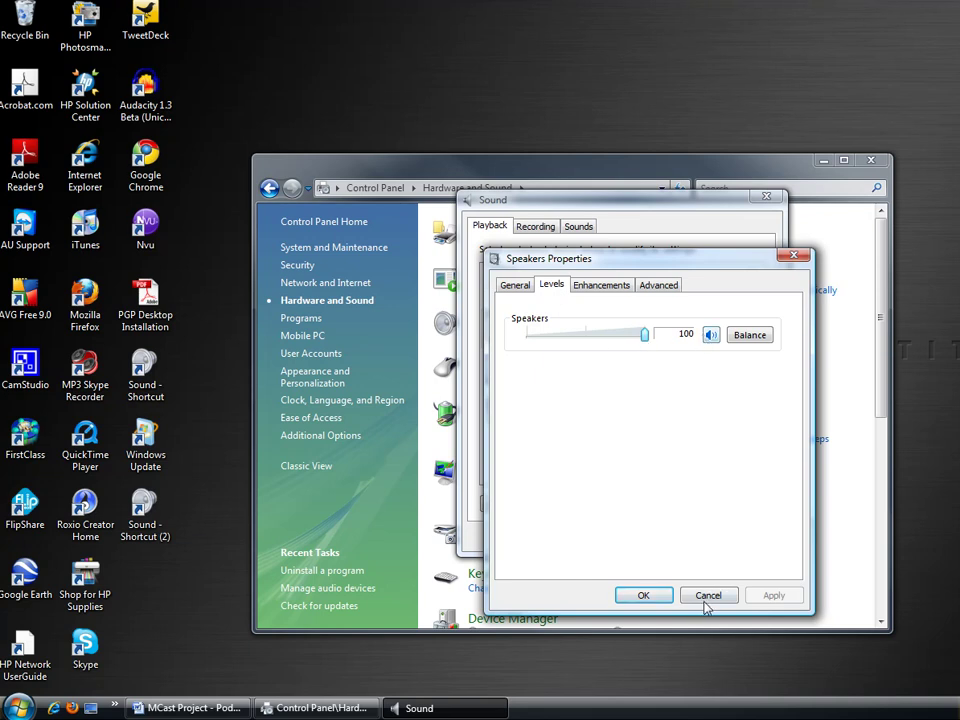
pyautogui.click(645, 597)
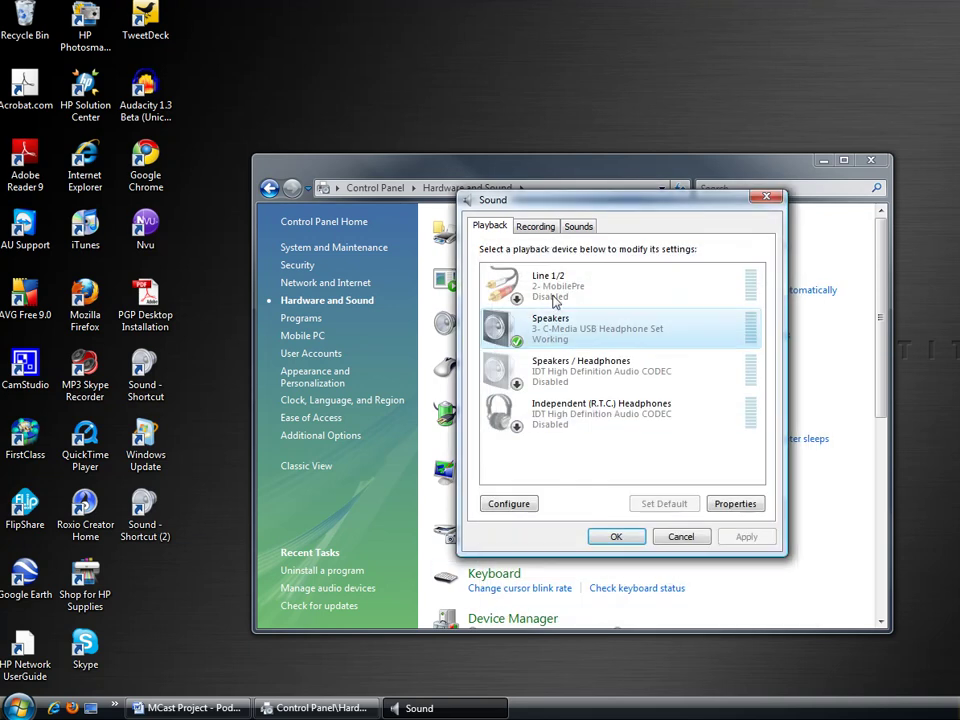
# On the Recording tab, disable Line 1/2 and bring up the headset microphone's options
pyautogui.click(536, 226)
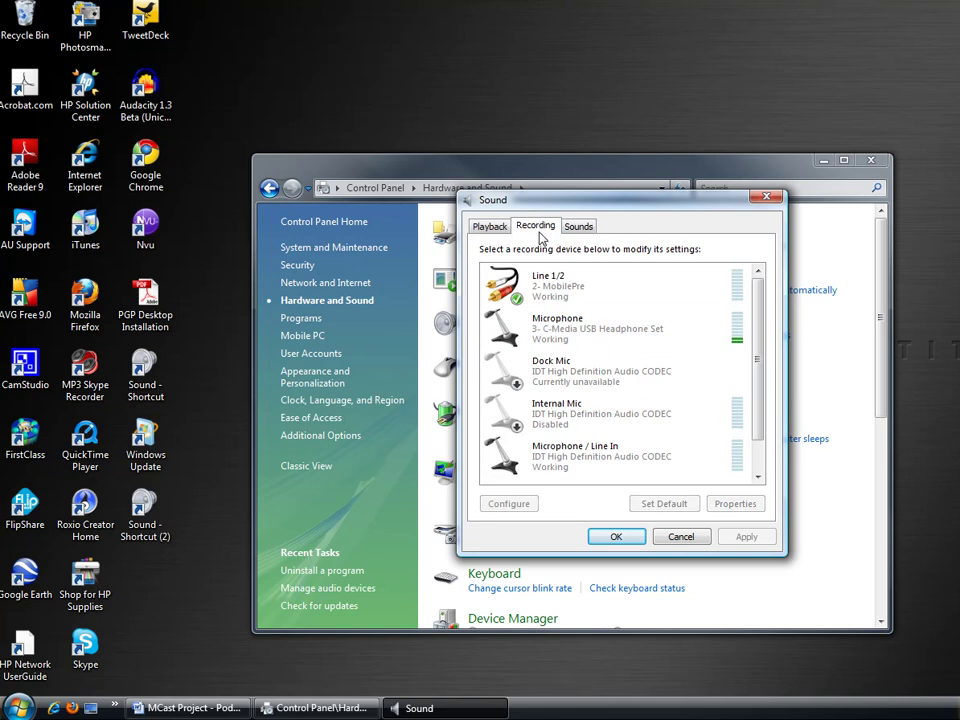
pyautogui.rightClick(578, 296)
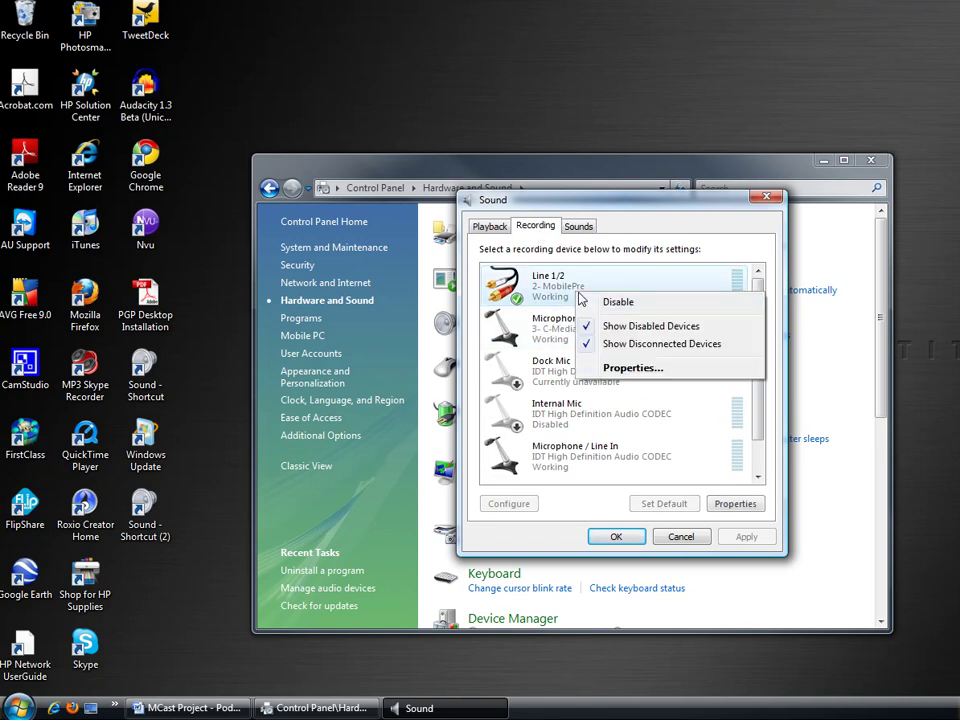
pyautogui.click(605, 302)
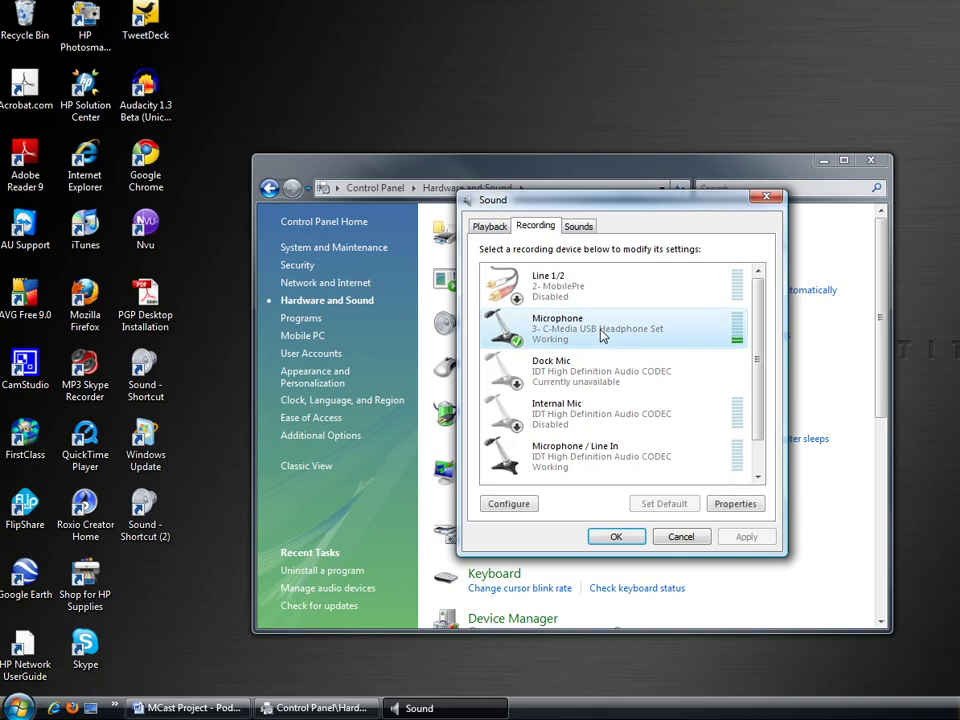
pyautogui.rightClick(604, 336)
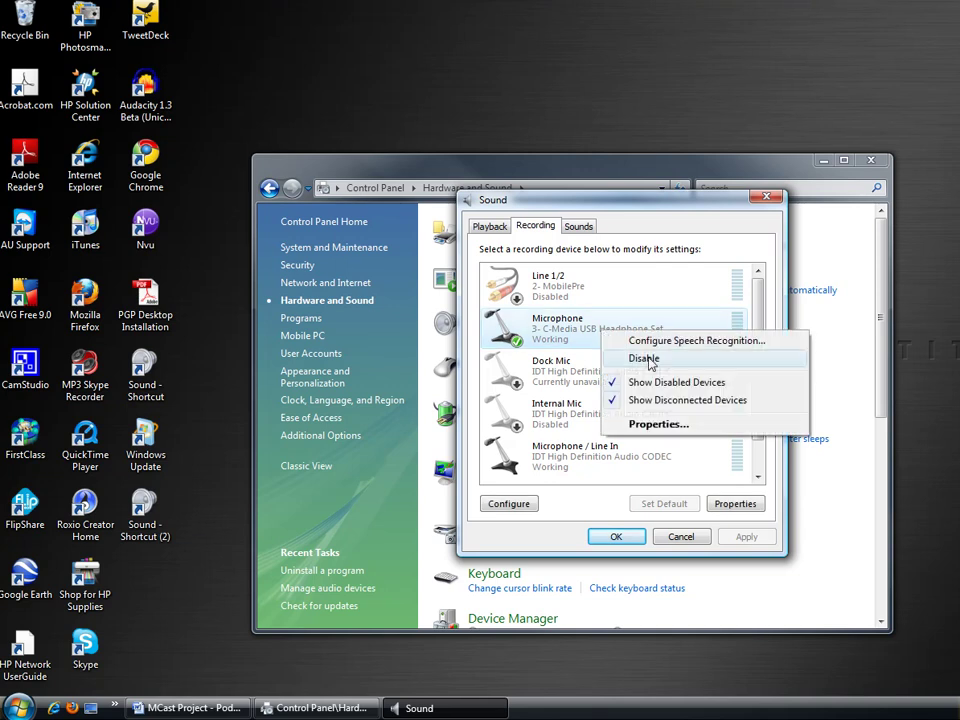
pyautogui.click(658, 424)
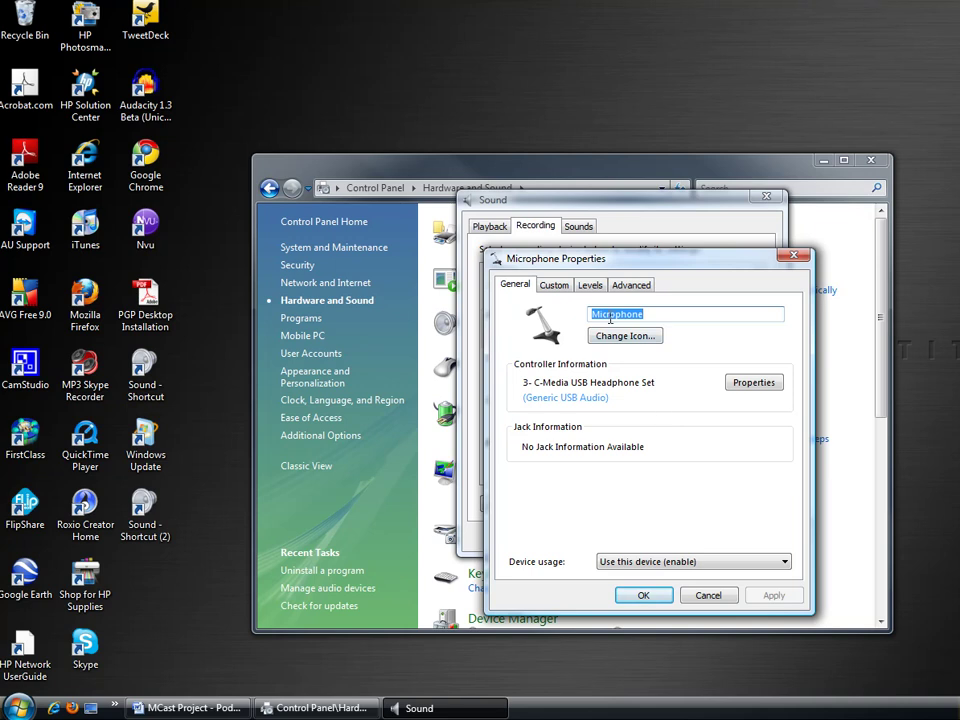
pyautogui.click(590, 286)
pyautogui.moveTo(634, 255); pyautogui.dragTo(698, 274)
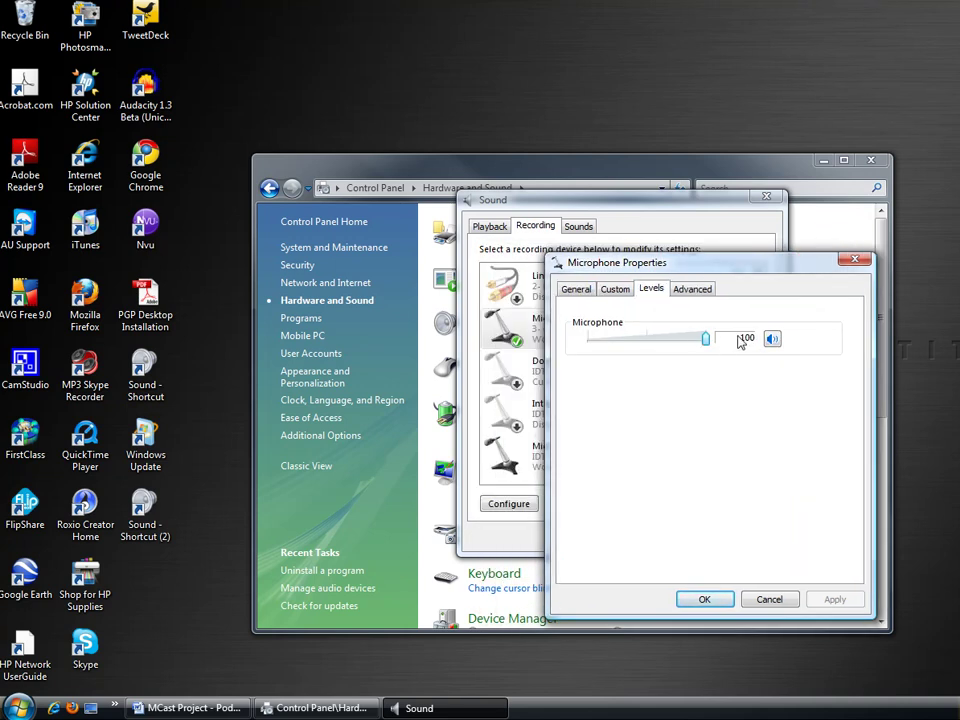
pyautogui.click(615, 289)
pyautogui.click(692, 288)
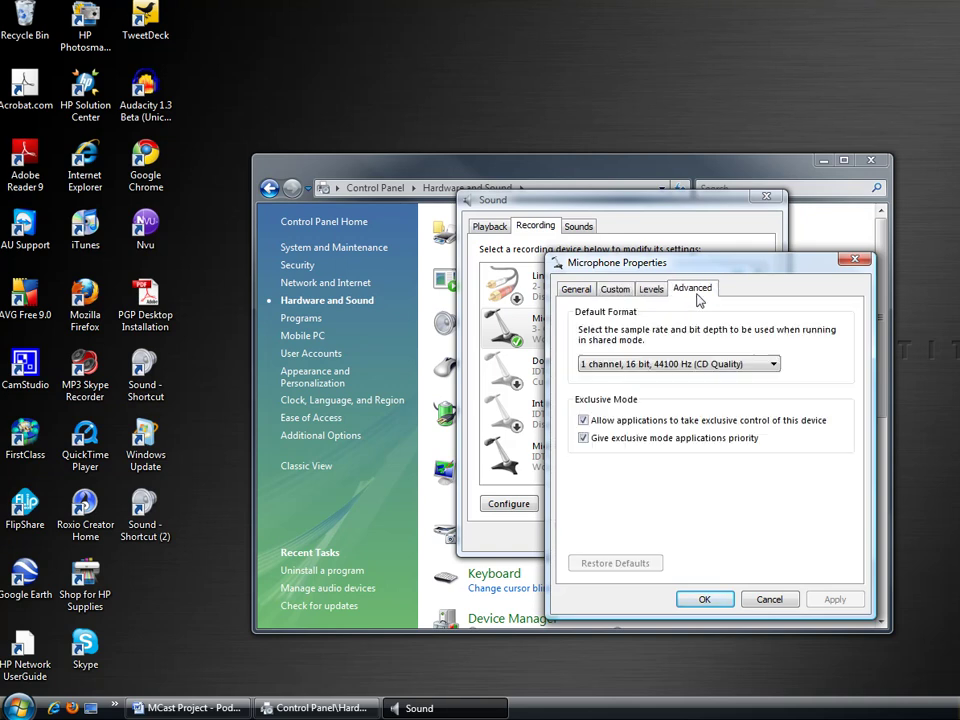
pyautogui.click(583, 289)
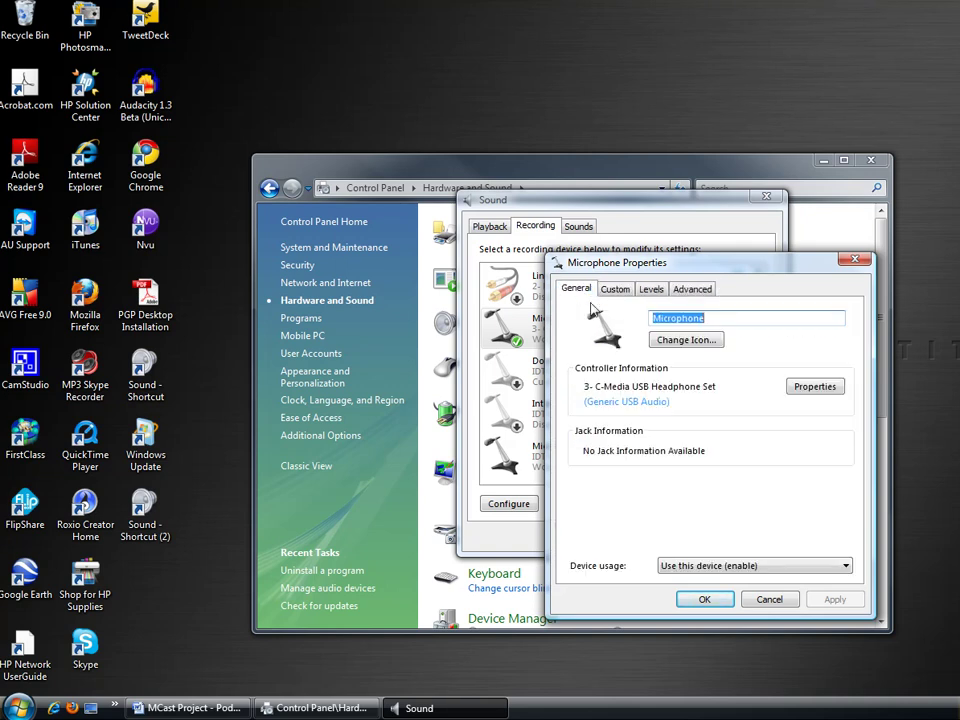
pyautogui.click(615, 289)
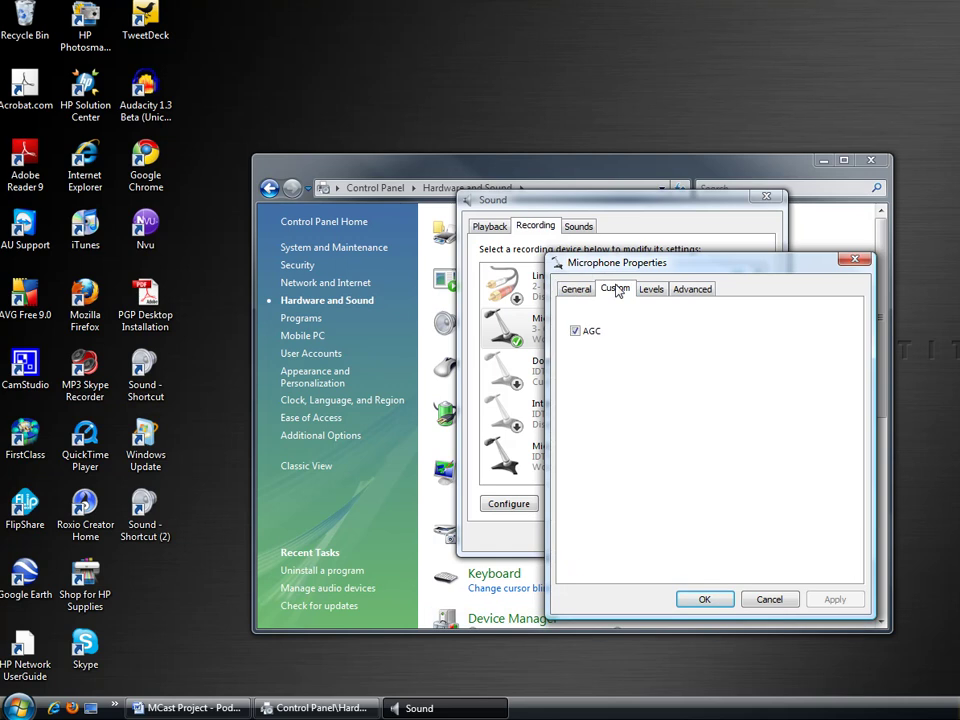
pyautogui.click(651, 289)
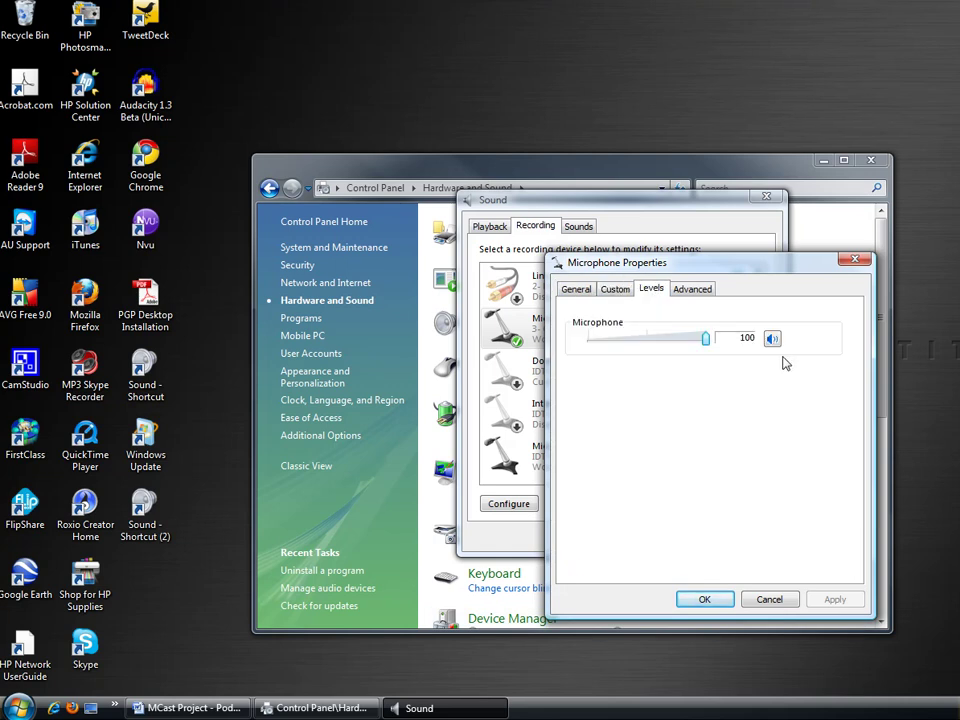
pyautogui.click(713, 599)
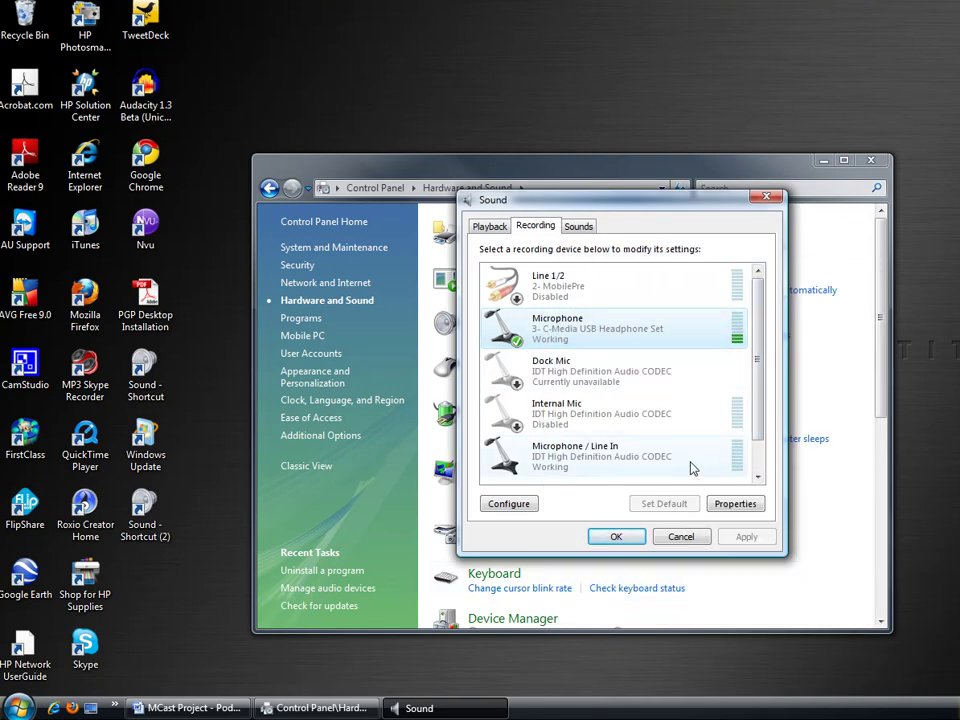
# Disable Microphone / Line In, leave Rec. Playback unchanged, and select the USB headset microphone
pyautogui.rightClick(617, 448)
pyautogui.click(662, 473)
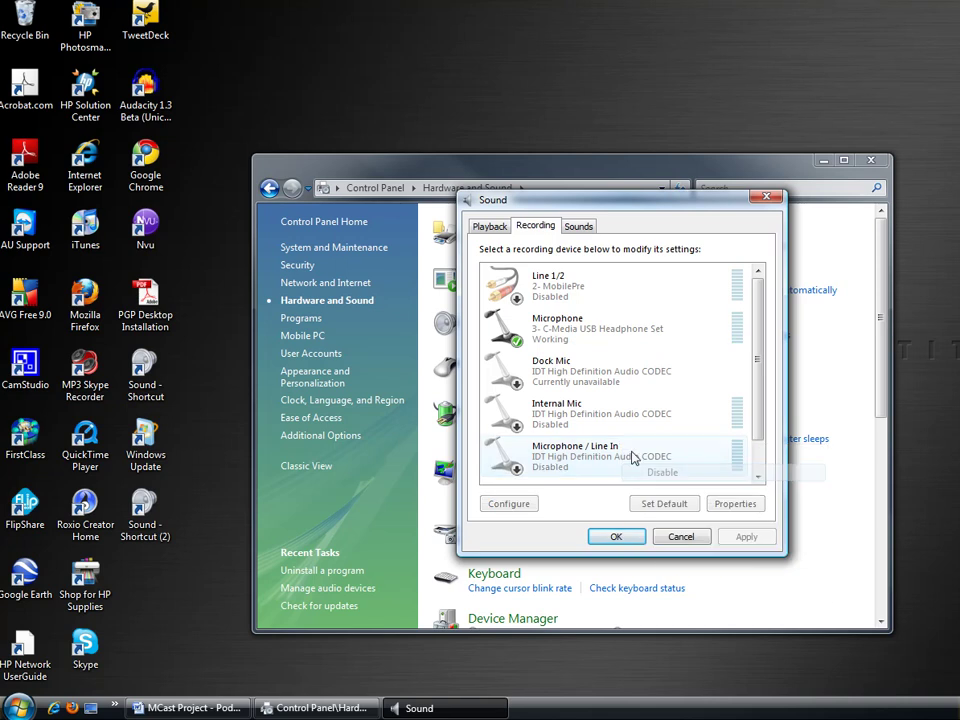
pyautogui.scroll(-1, 752, 425)
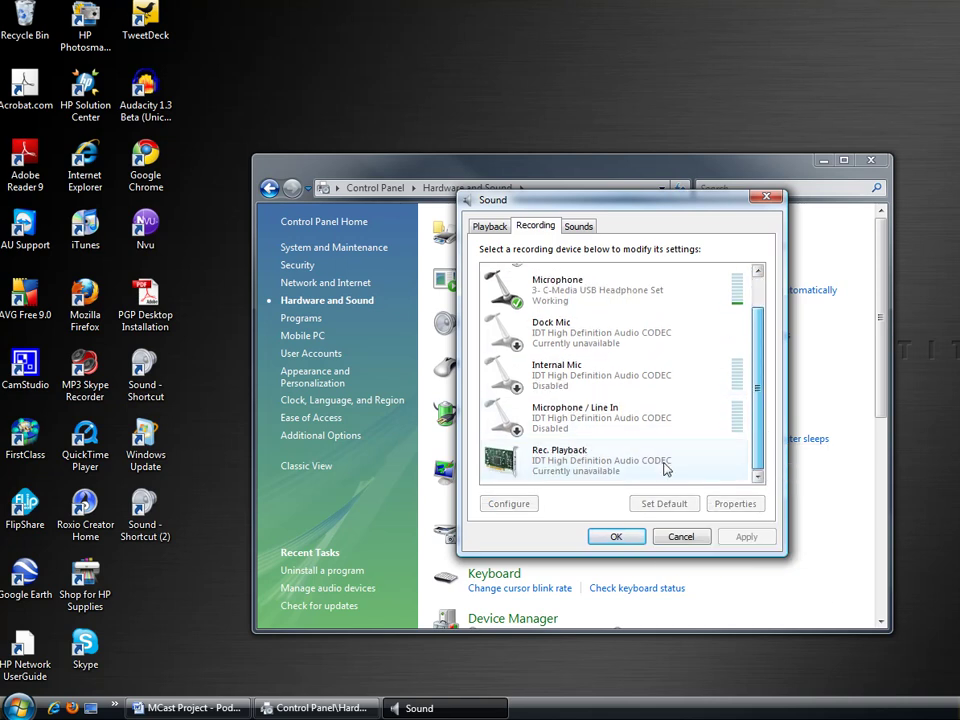
pyautogui.rightClick(607, 462)
pyautogui.click(633, 481)
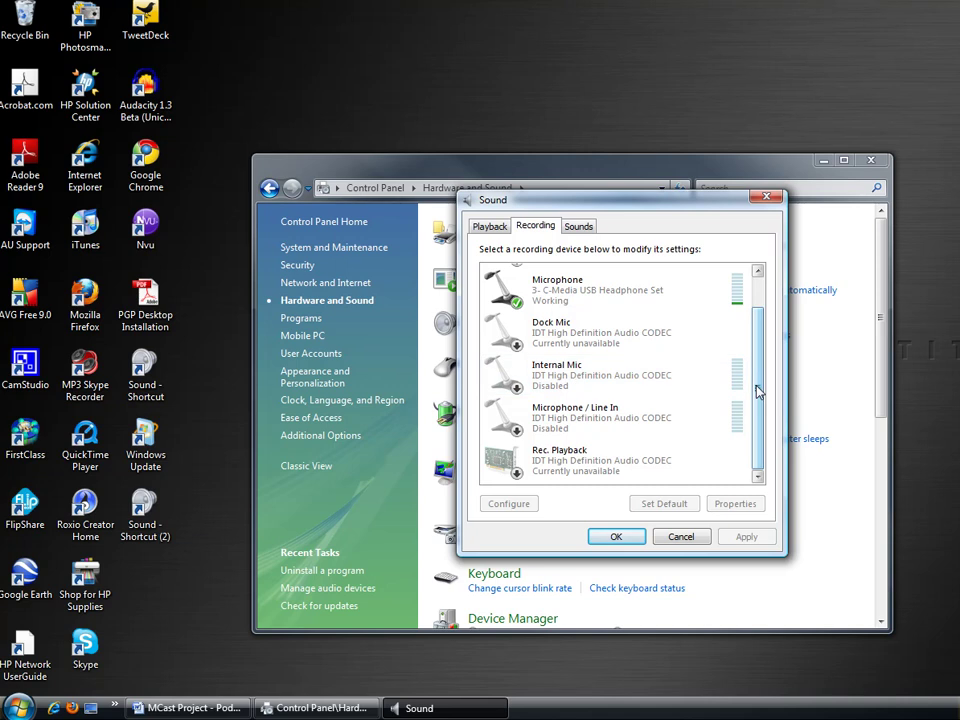
pyautogui.scroll(1, 756, 370)
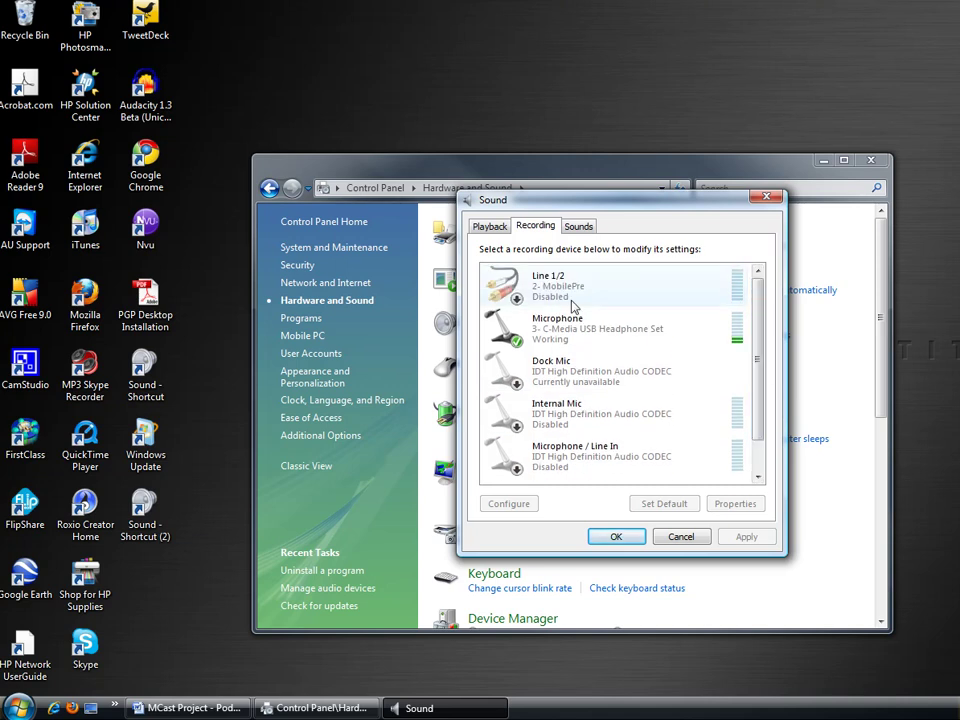
pyautogui.click(568, 333)
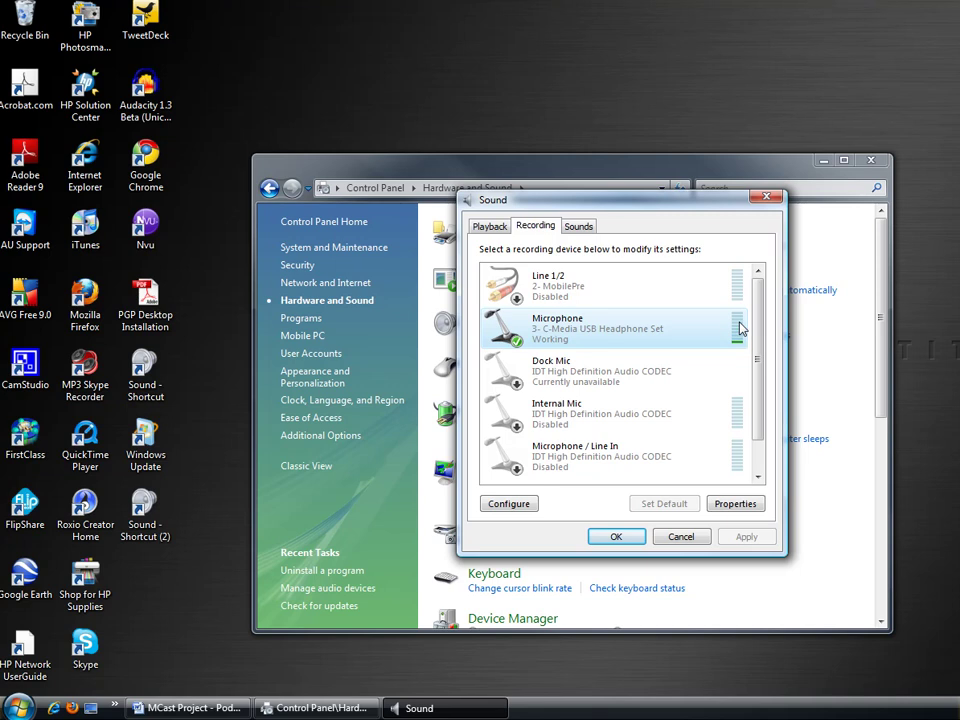
# Save and close Sound, create a desktop shortcut to Sound, then close Control Panel
pyautogui.click(617, 538)
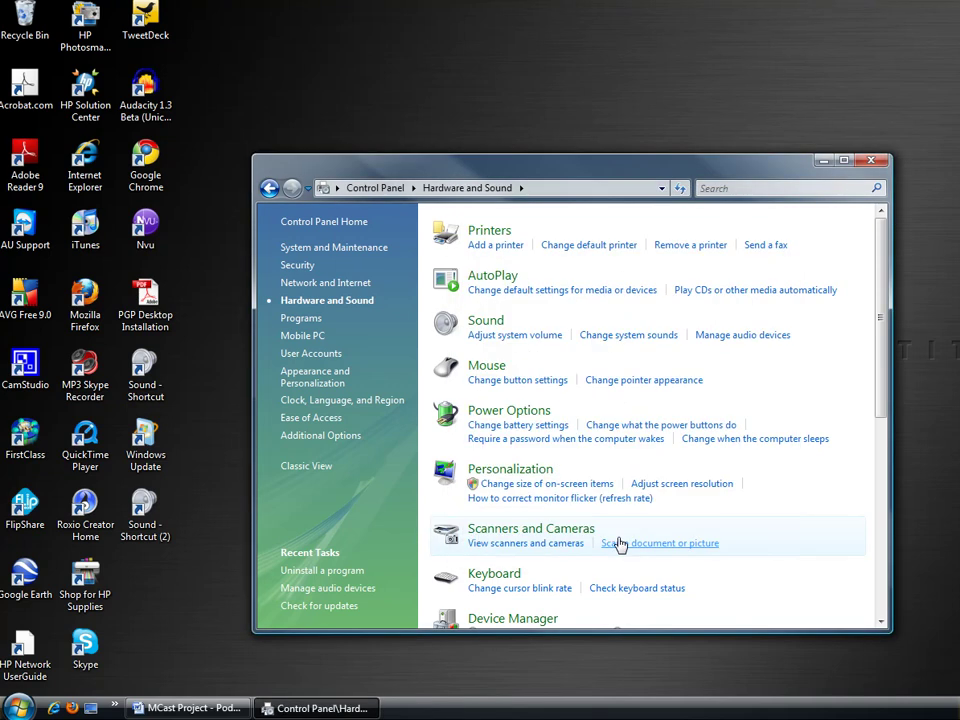
pyautogui.moveTo(597, 174); pyautogui.dragTo(641, 193)
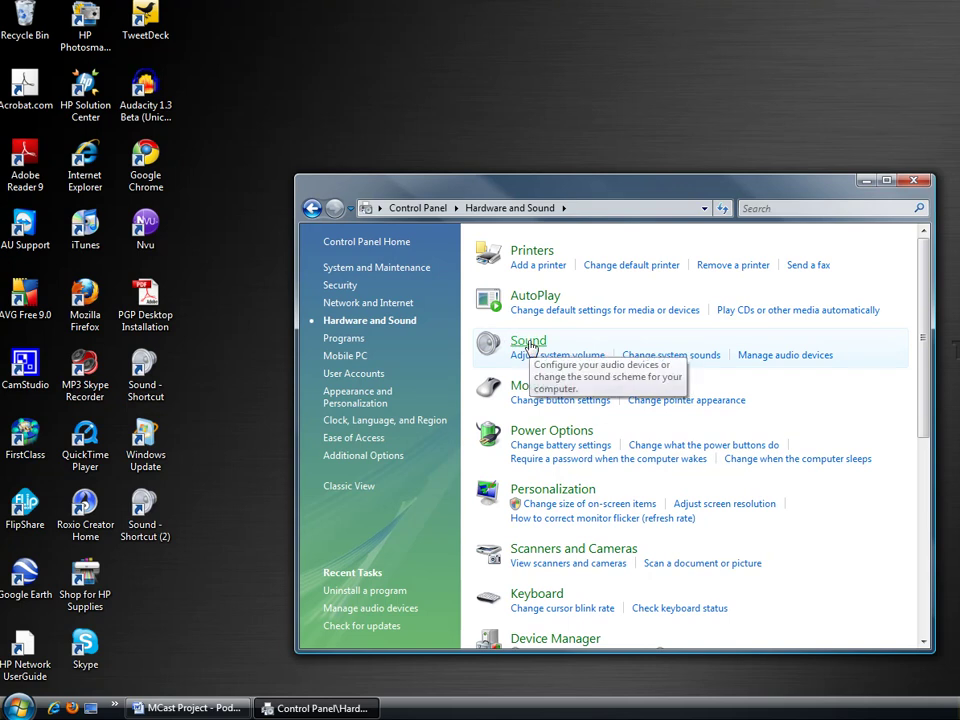
pyautogui.moveTo(530, 349); pyautogui.dragTo(240, 322)
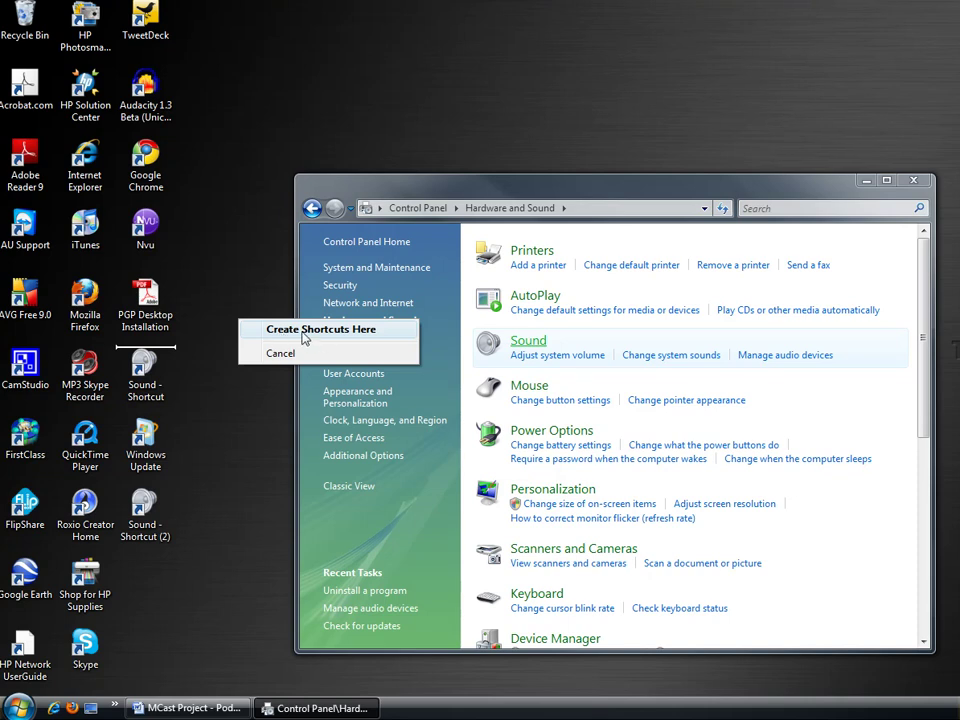
pyautogui.click(278, 352)
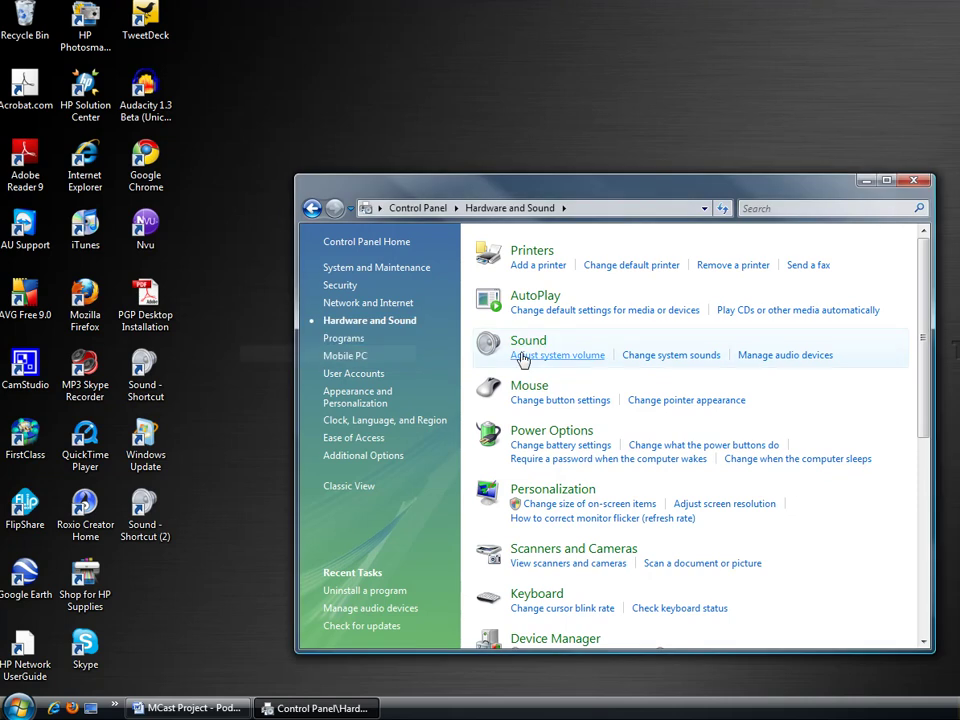
pyautogui.moveTo(519, 346); pyautogui.dragTo(240, 335)
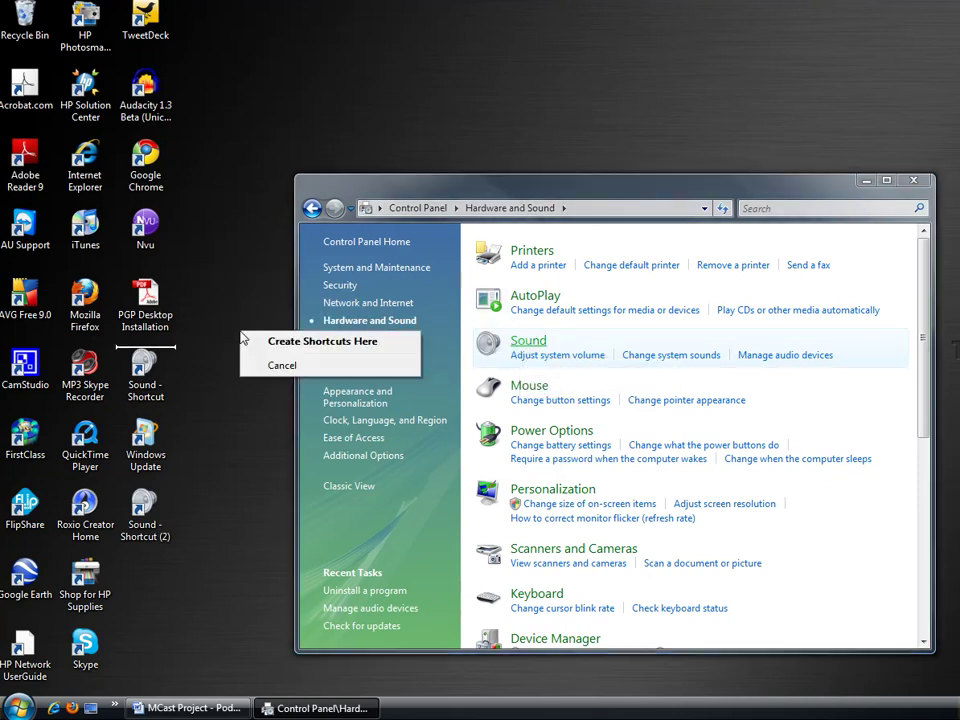
pyautogui.click(280, 365)
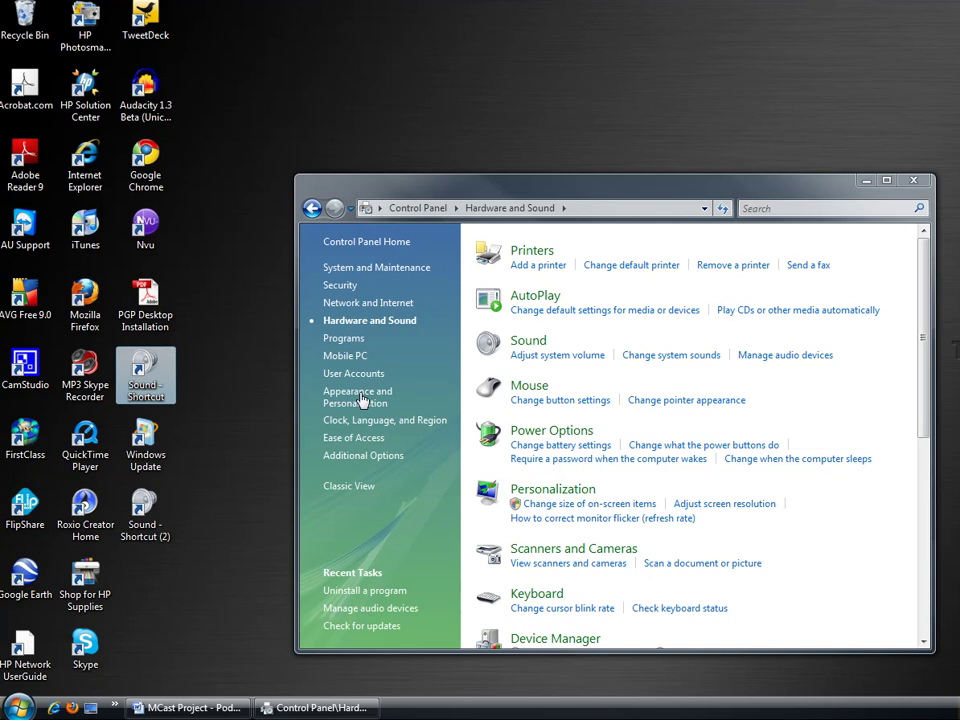
pyautogui.click(913, 181)
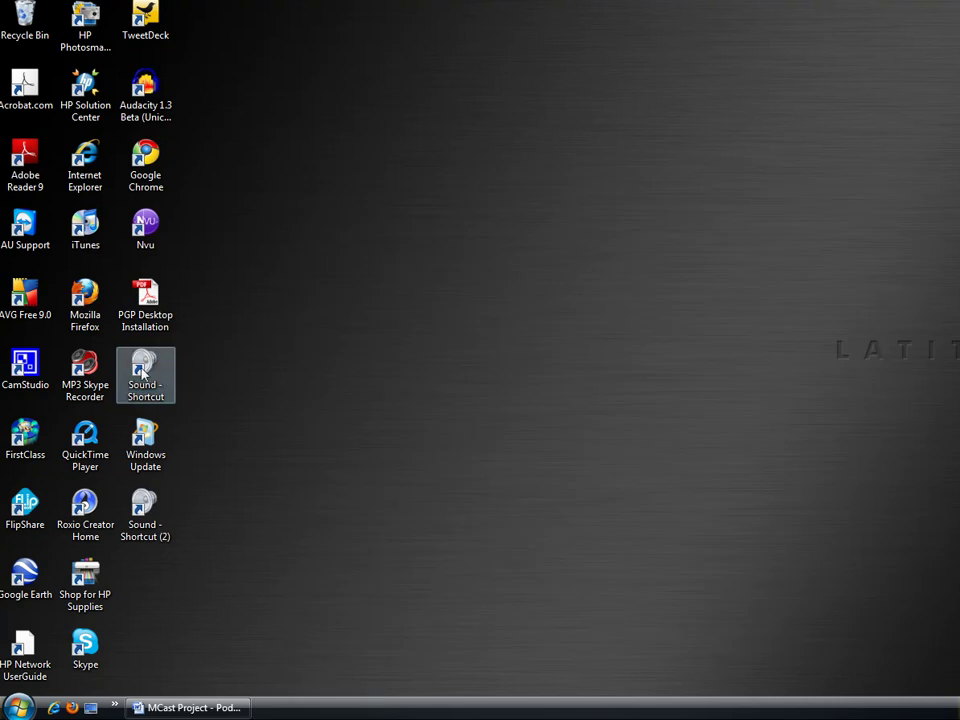
# Open Sound from the desktop 'Sound - Shortcut' and center its dialog
pyautogui.doubleClick(144, 370)
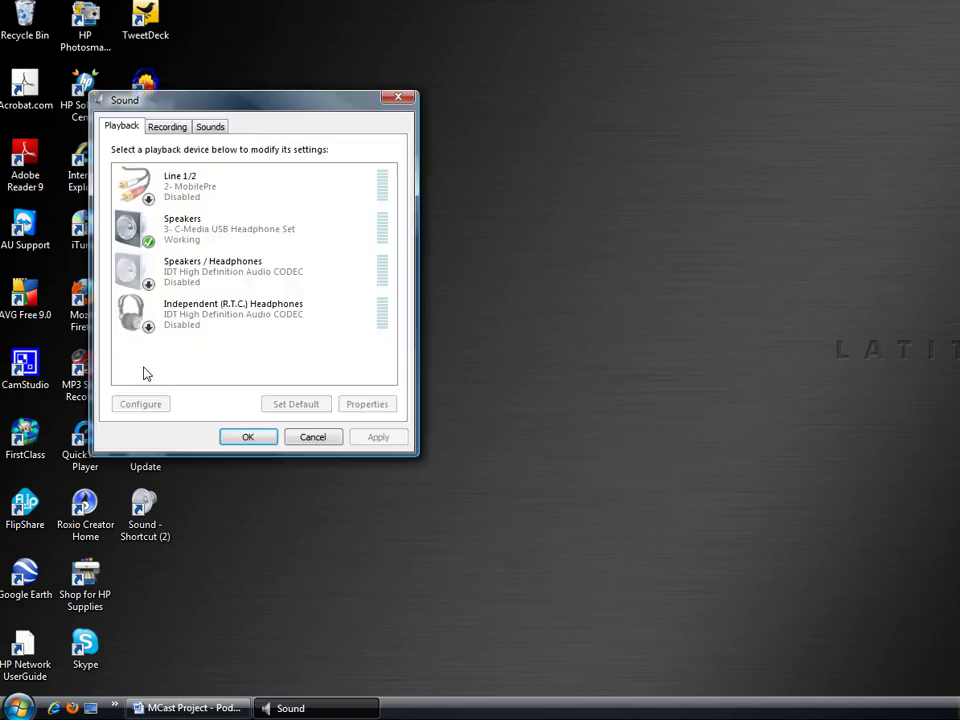
pyautogui.moveTo(307, 104); pyautogui.dragTo(445, 100)
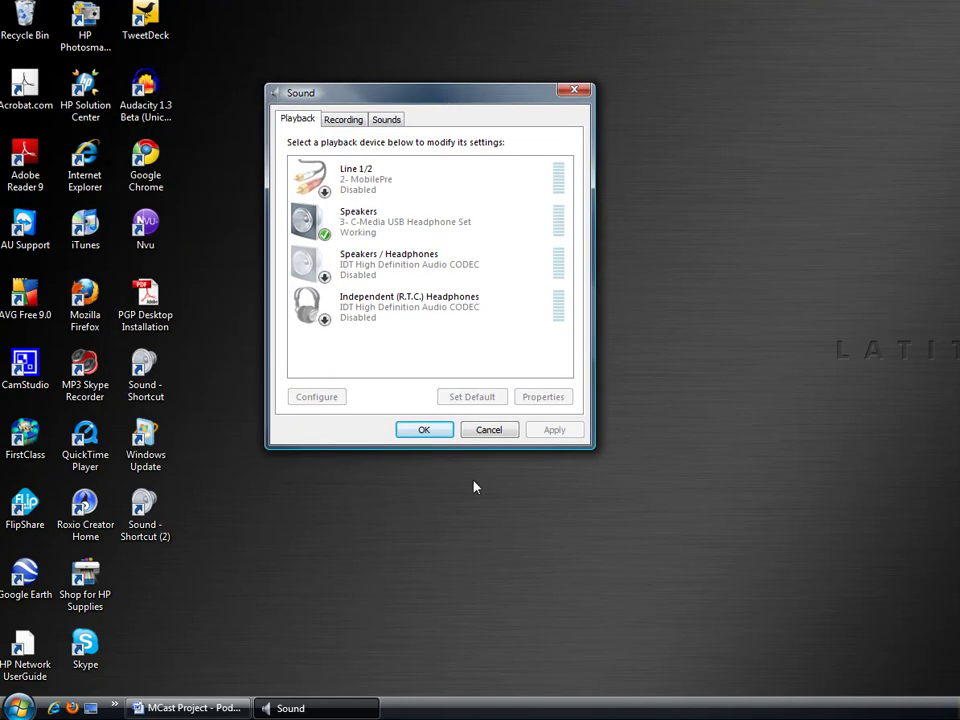